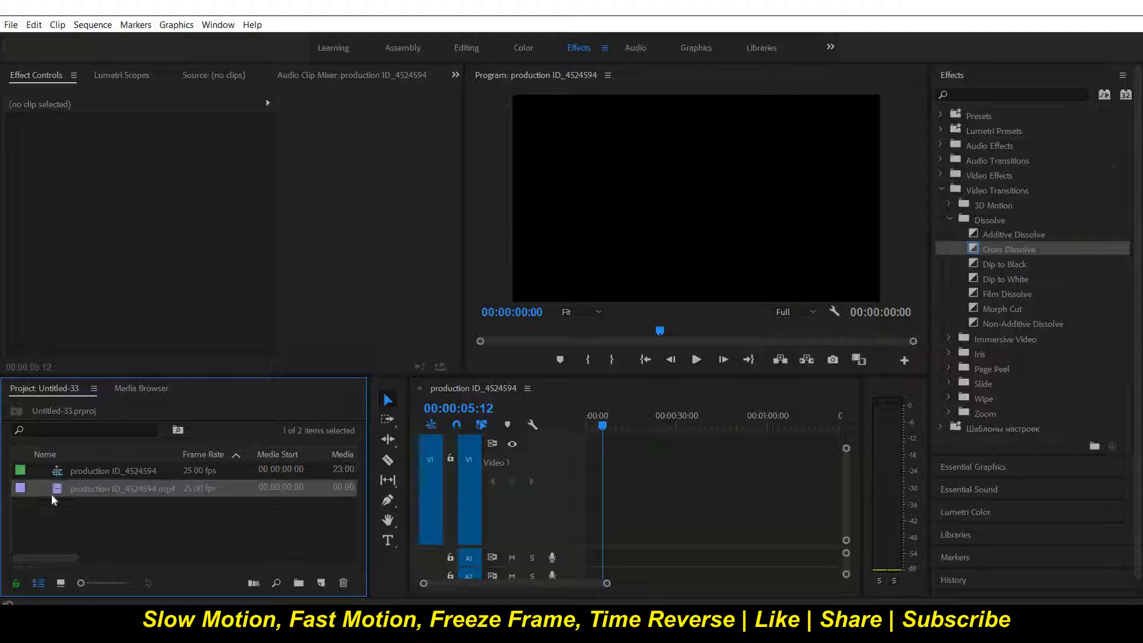
# Place the production ID_4524594.mp4 clip at the start of video track V1 and fit it in the timeline view.
pyautogui.moveTo(97, 510); pyautogui.dragTo(575, 507)
pyautogui.press('=')
pyautogui.press('=')
pyautogui.press('=')
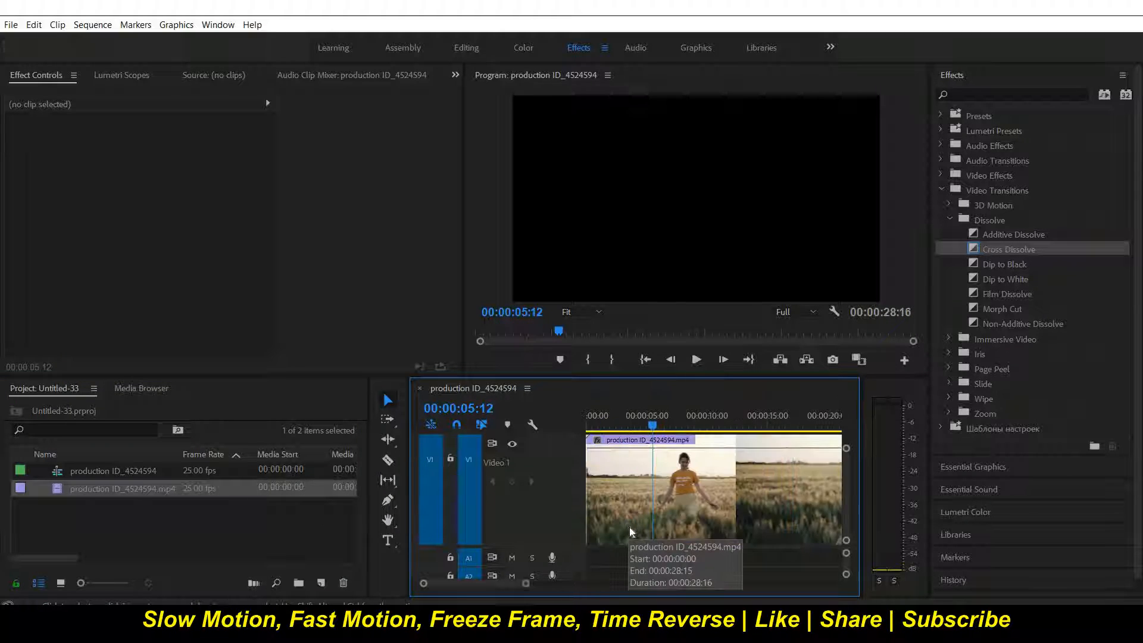
pyautogui.press('-')
pyautogui.press('-')
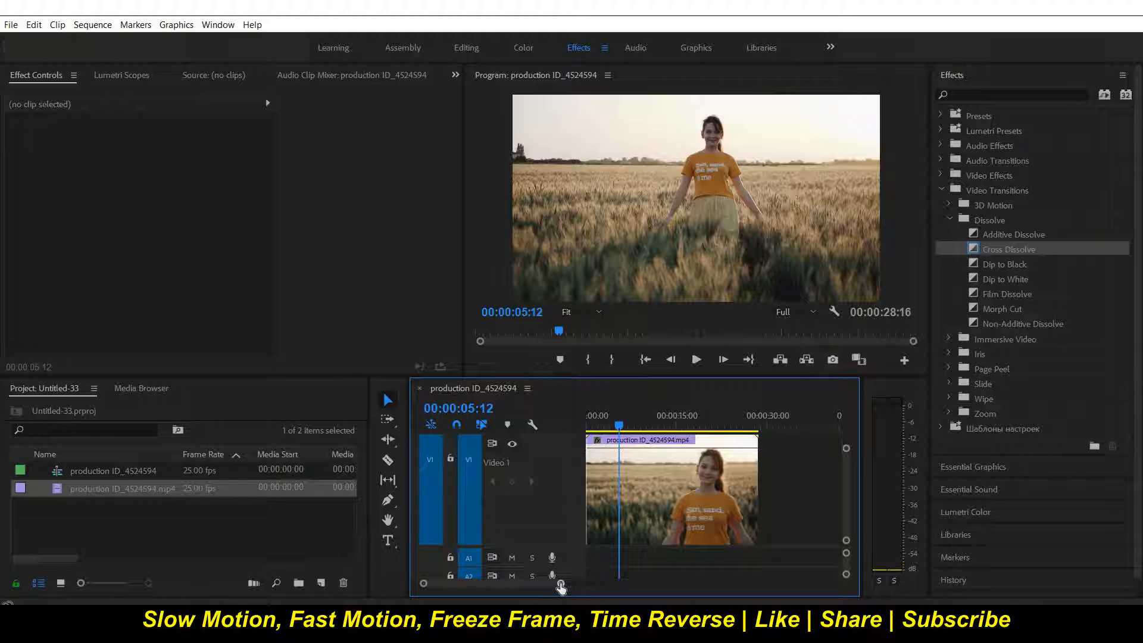
pyautogui.moveTo(561, 588); pyautogui.dragTo(583, 593)
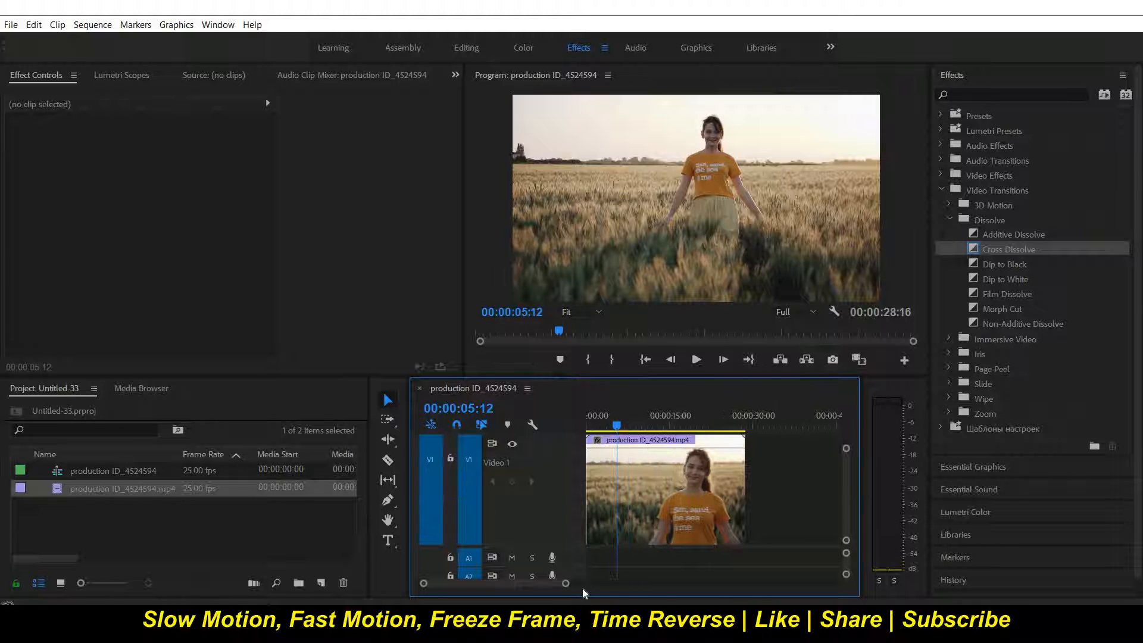
# Split the clip on V1 at 00:00:06:24.
pyautogui.click(640, 524)
pyautogui.moveTo(644, 415); pyautogui.dragTo(680, 424)
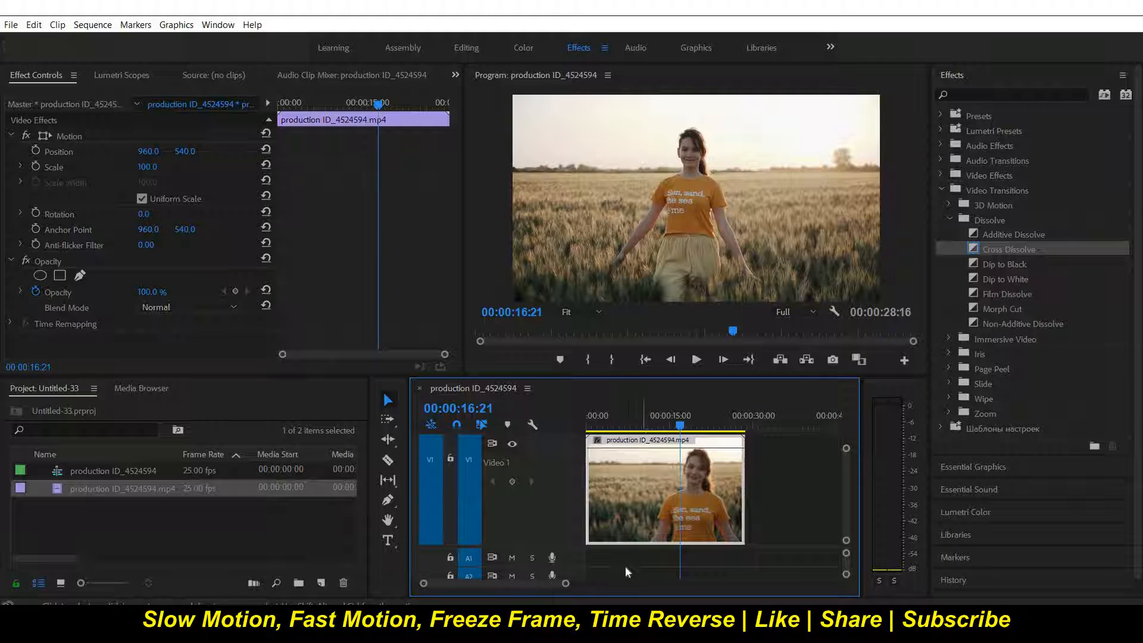
pyautogui.moveTo(678, 426)
pyautogui.mouseDown()
pyautogui.moveTo(643, 425)
pyautogui.moveTo(687, 435)
pyautogui.moveTo(677, 422)
pyautogui.mouseUp()
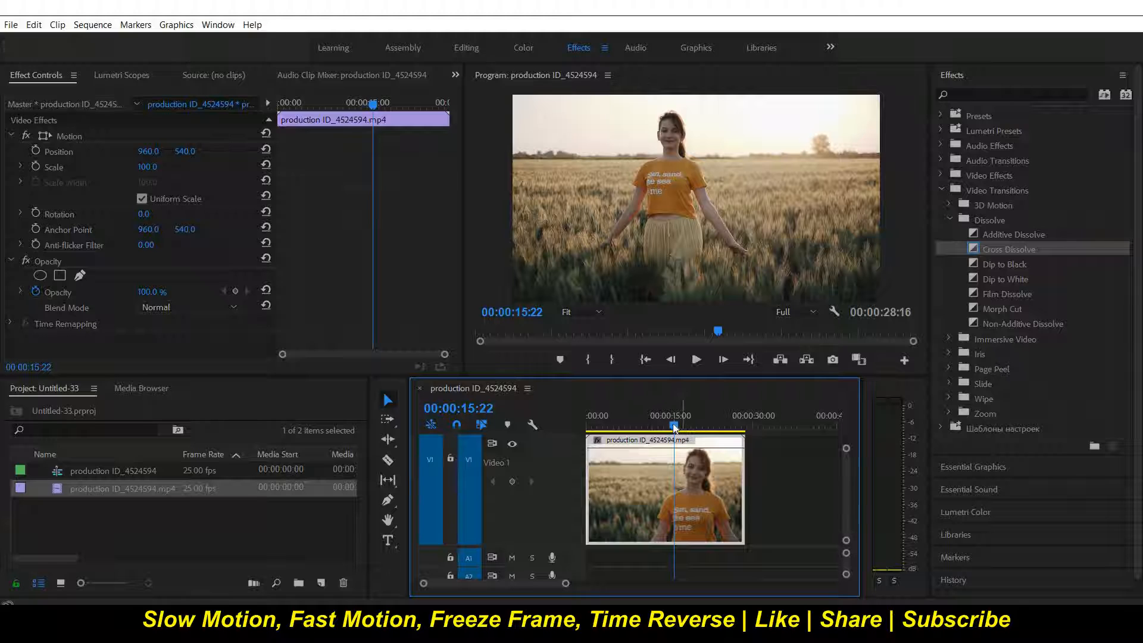
pyautogui.press('Home')
pyautogui.click(671, 436)
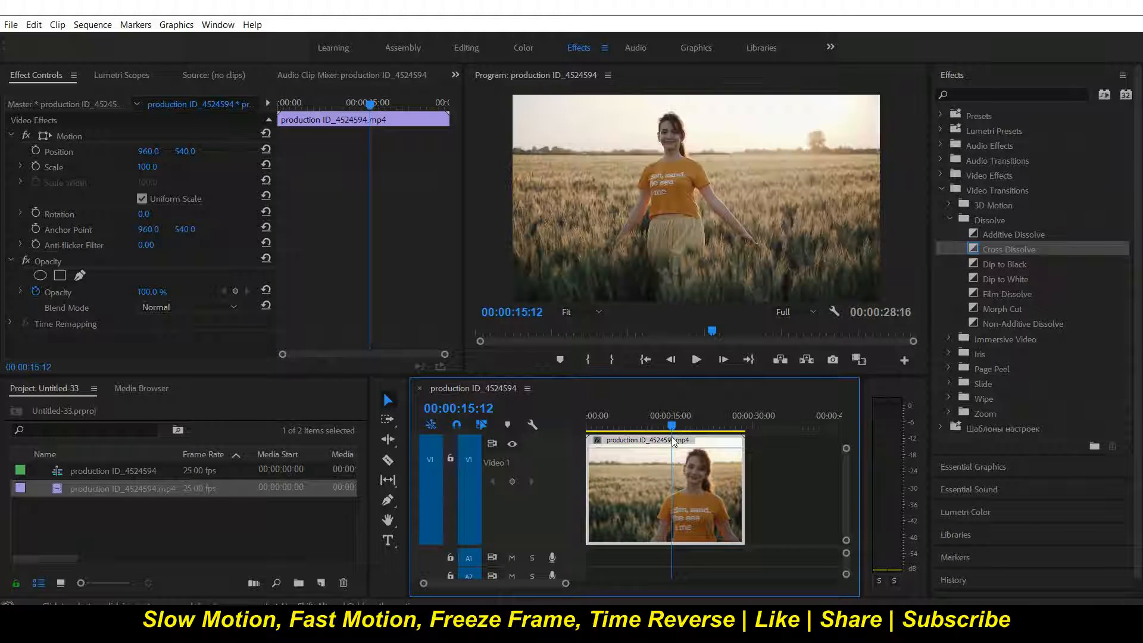
pyautogui.press('=')
pyautogui.press('-')
pyautogui.moveTo(673, 429); pyautogui.dragTo(637, 433)
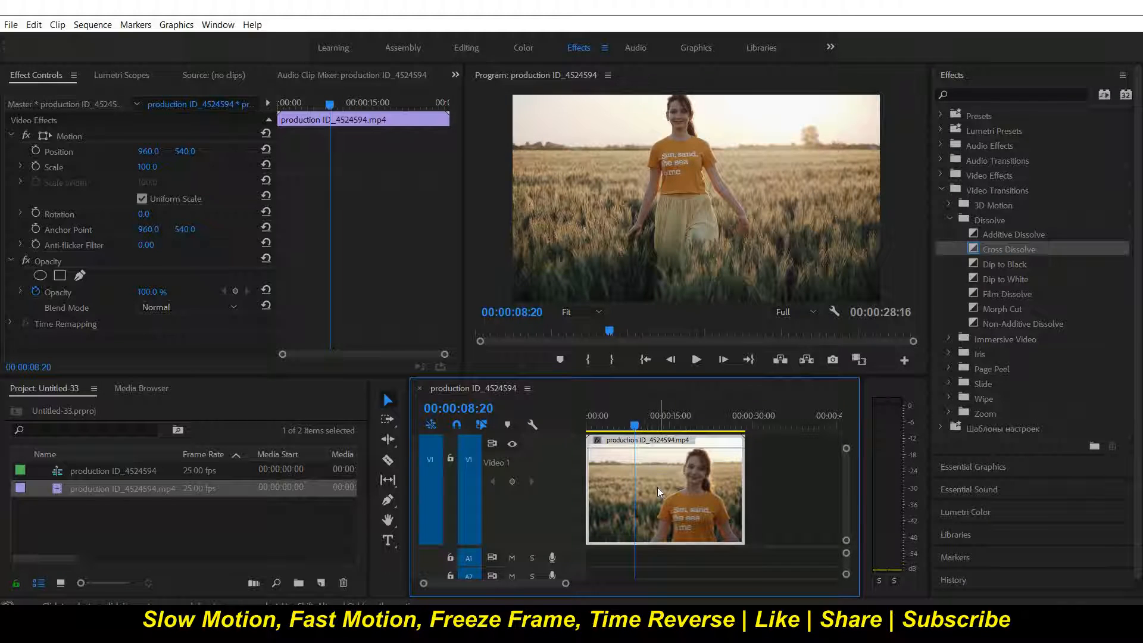
pyautogui.click(626, 429)
pyautogui.hotkey('ctrl', 'k')
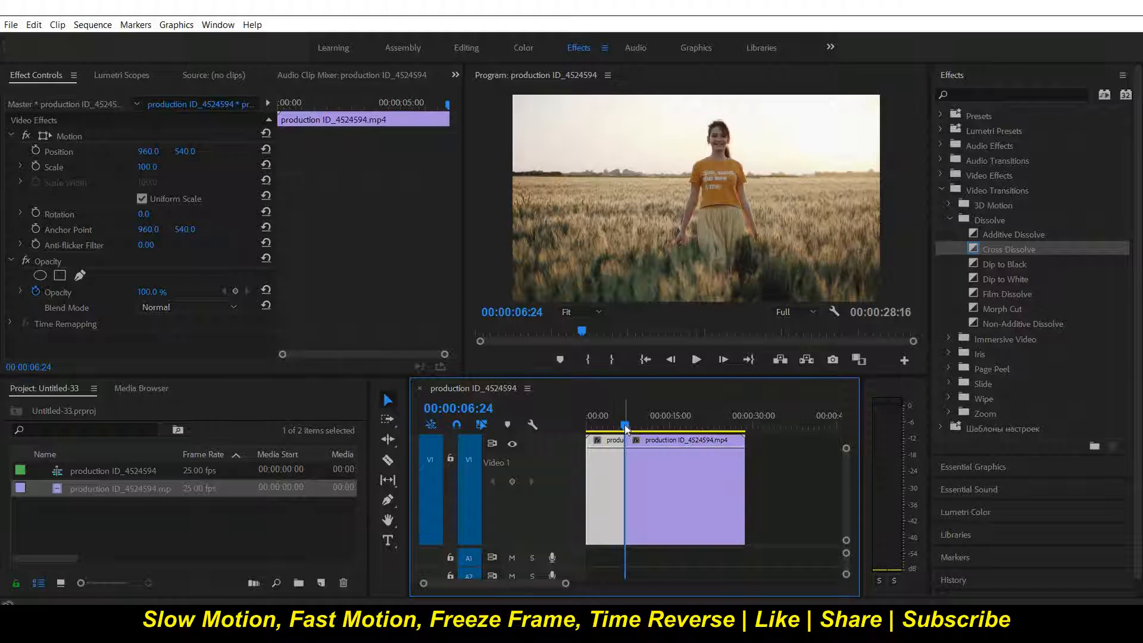
# Cut the remaining part of the clip at 00:00:17:12.
pyautogui.moveTo(626, 429); pyautogui.dragTo(683, 431)
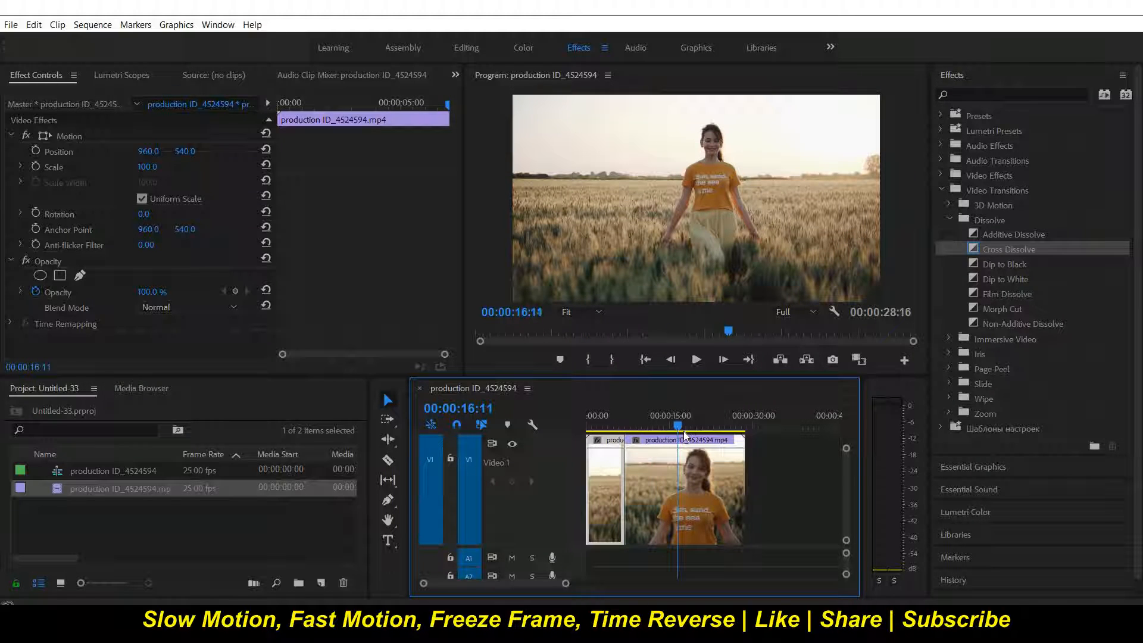
pyautogui.click(683, 431)
pyautogui.hotkey('ctrl', 'k')
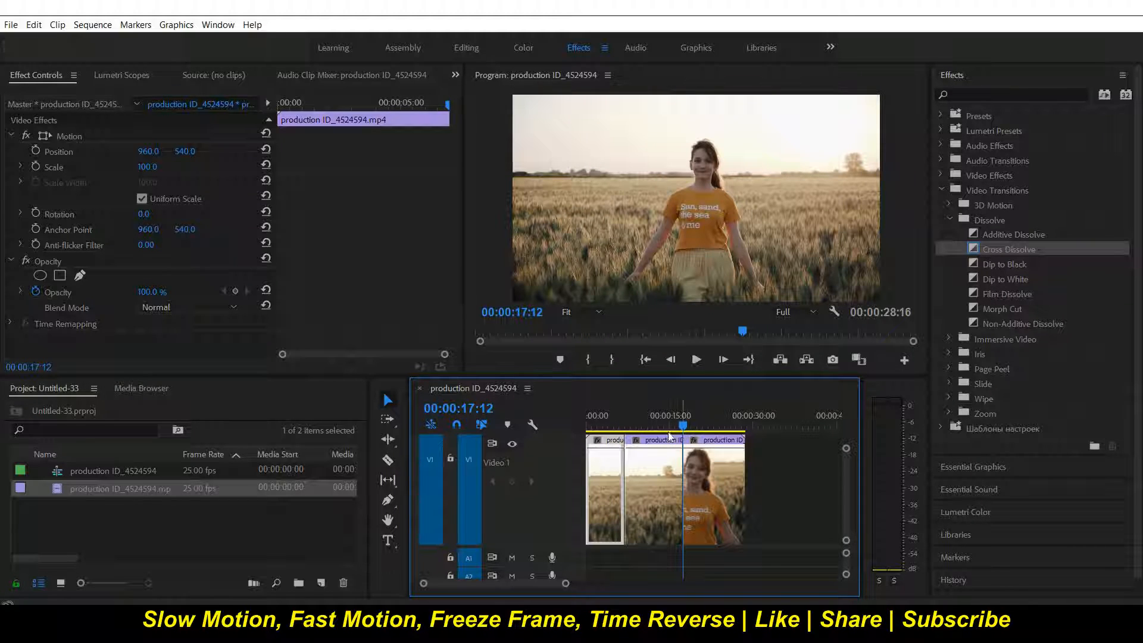
# Slow the middle segment down by setting its clip speed to 50%.
pyautogui.click(656, 428)
pyautogui.click(665, 468)
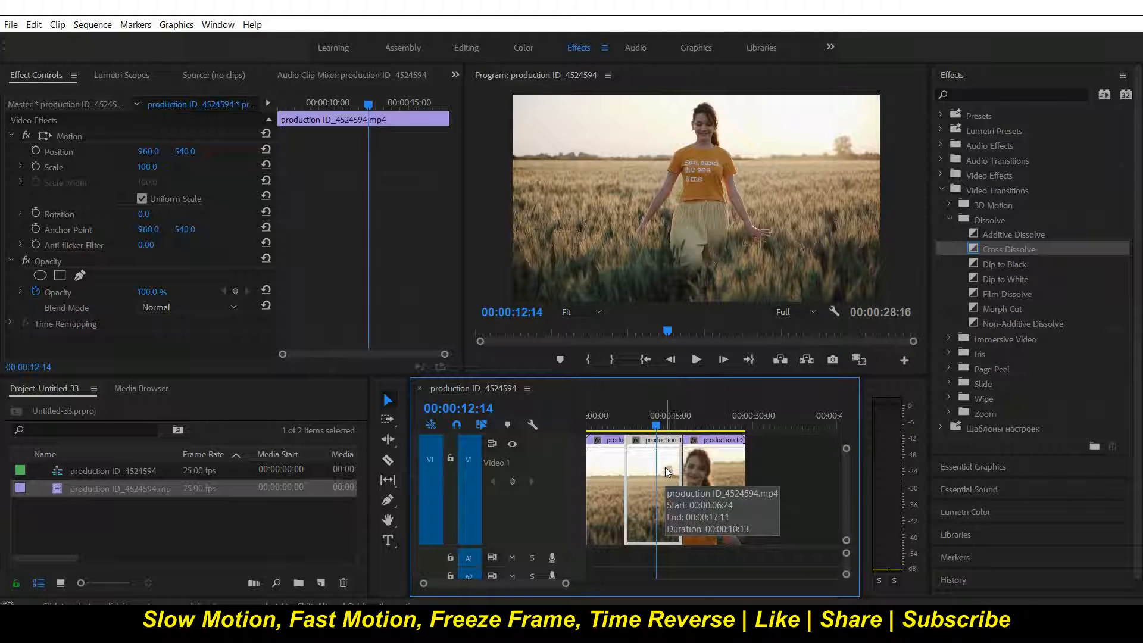
pyautogui.rightClick(665, 467)
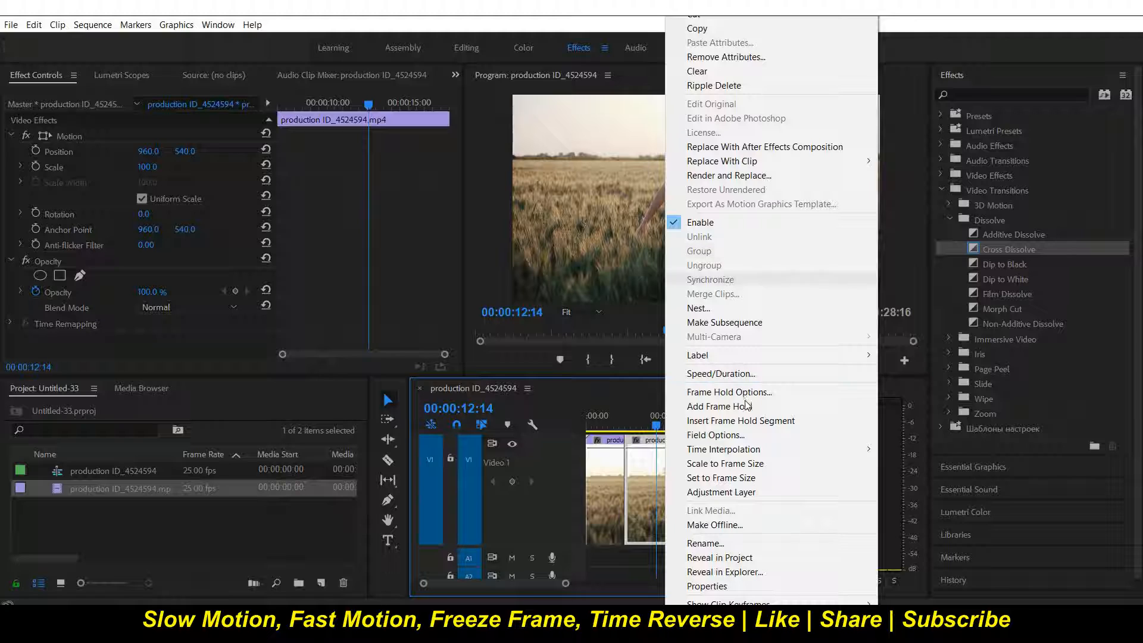
pyautogui.click(738, 373)
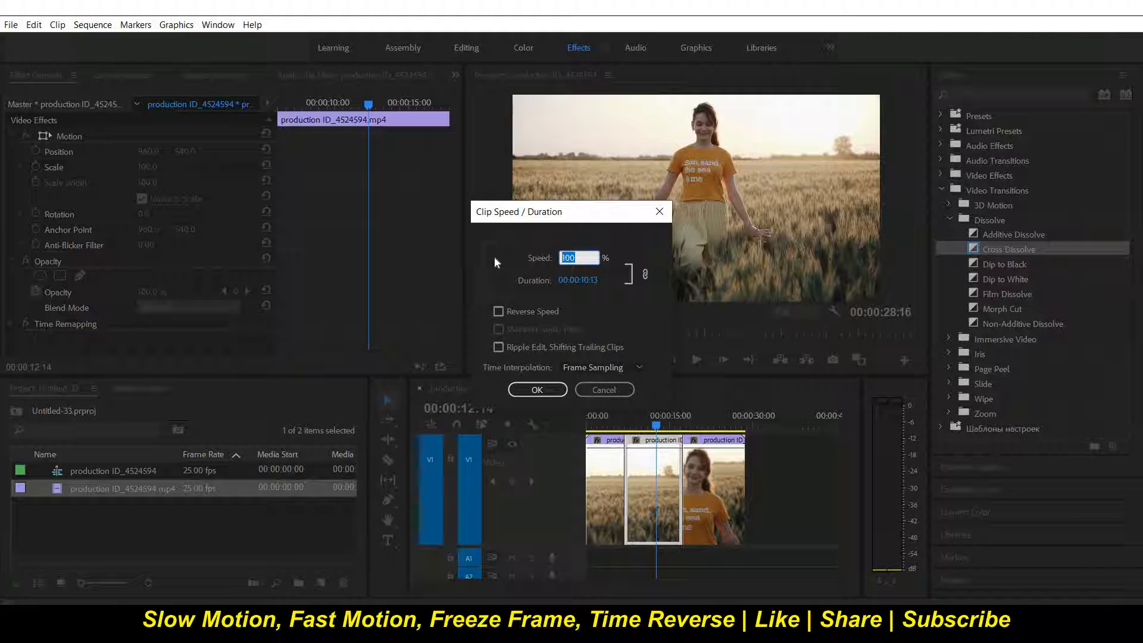
pyautogui.write('50')
pyautogui.click(537, 388)
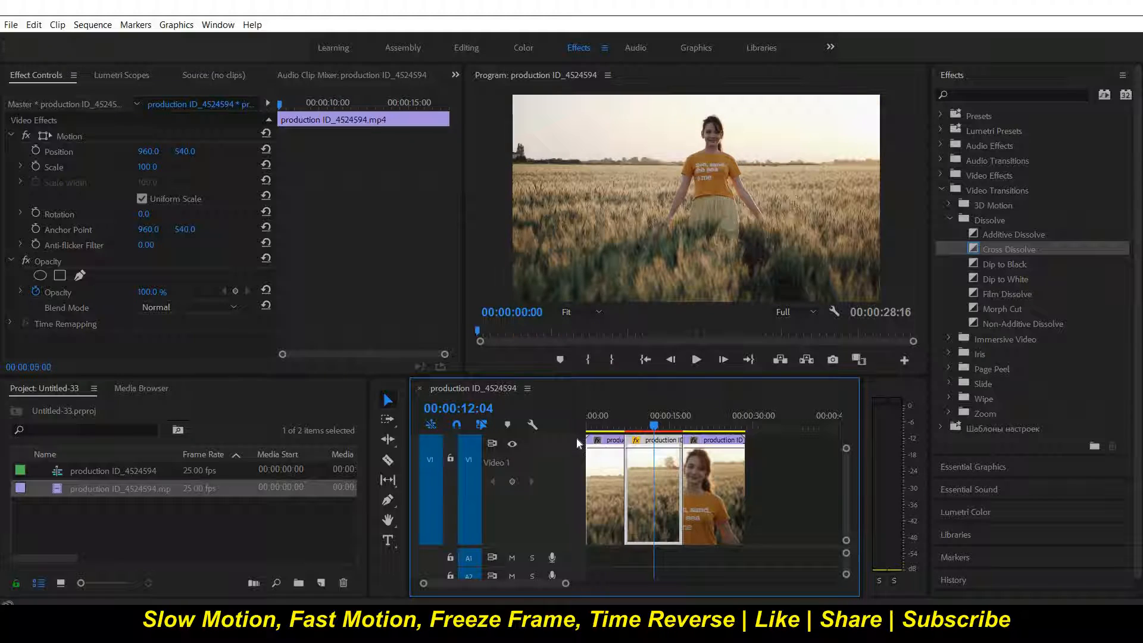
# Play the sequence from the start through the slowed middle segment to preview the slow motion.
pyautogui.press('Home')
pyautogui.click(618, 437)
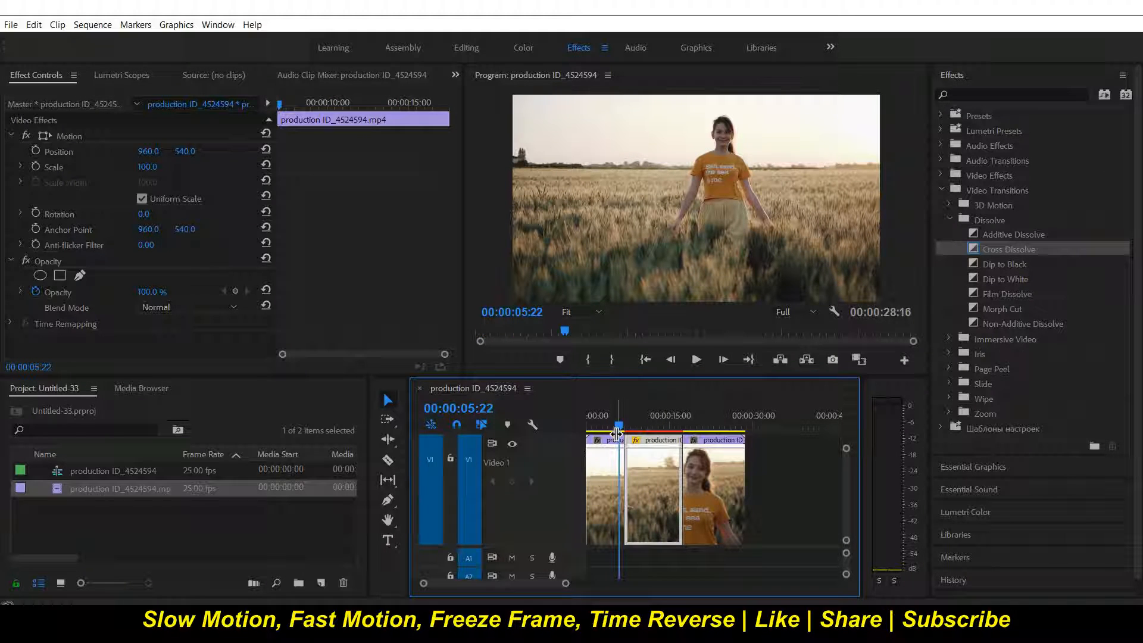
pyautogui.press('Home')
pyautogui.press('space')
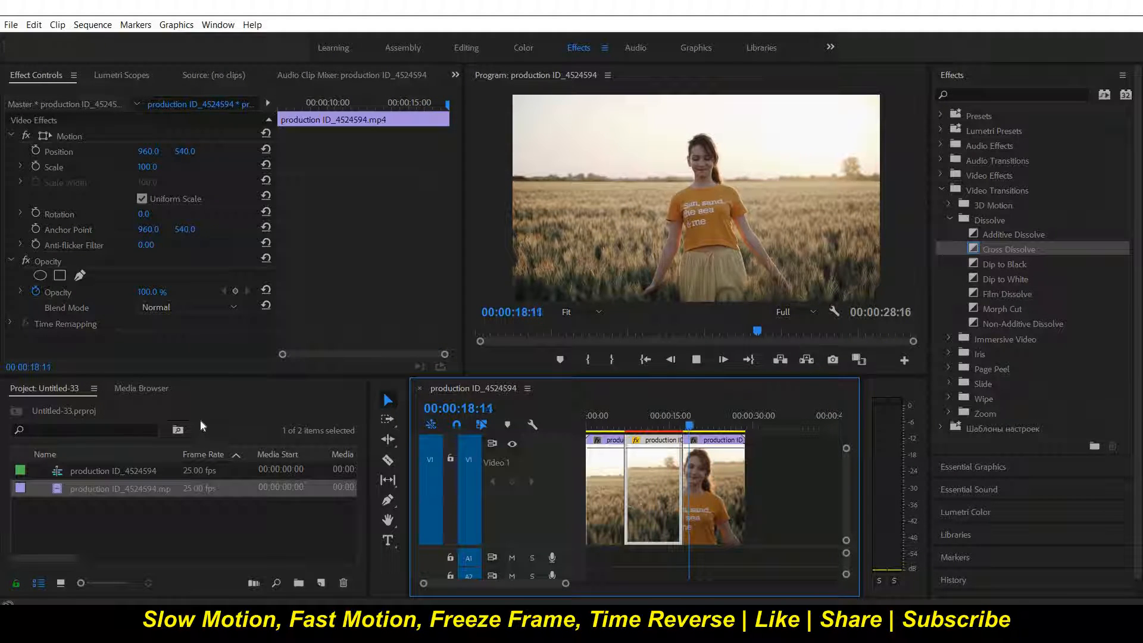
pyautogui.press('space')
# Split the last clip segment at 00:00:20:08.
pyautogui.press('=')
pyautogui.press('=')
pyautogui.press('=')
pyautogui.press('-')
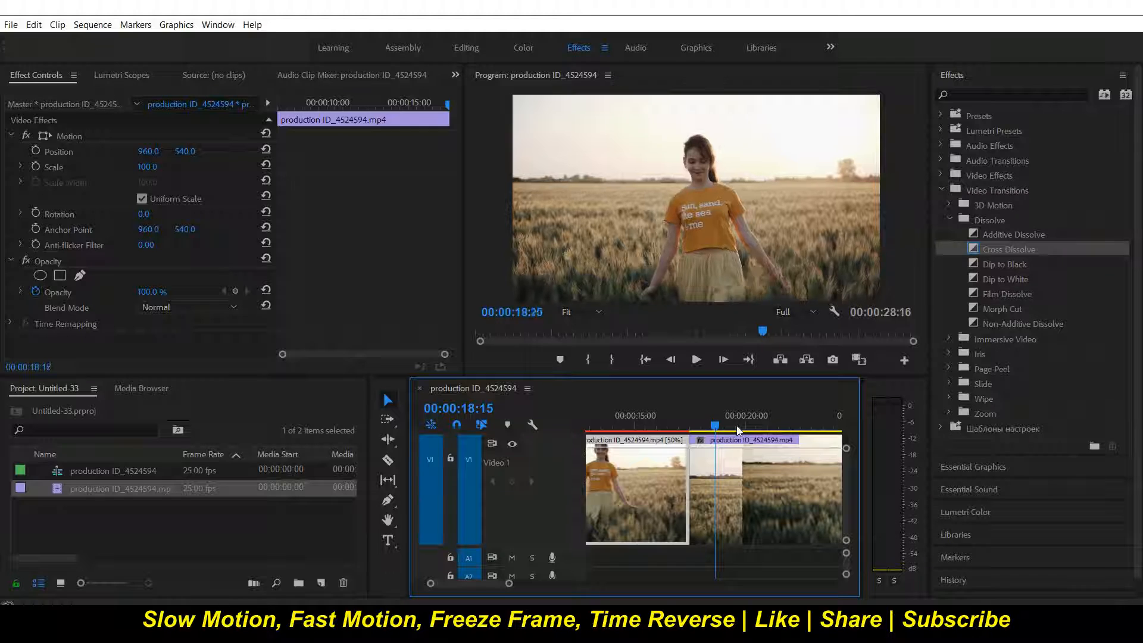
pyautogui.moveTo(737, 427)
pyautogui.mouseDown()
pyautogui.moveTo(749, 426)
pyautogui.moveTo(737, 427)
pyautogui.mouseUp()
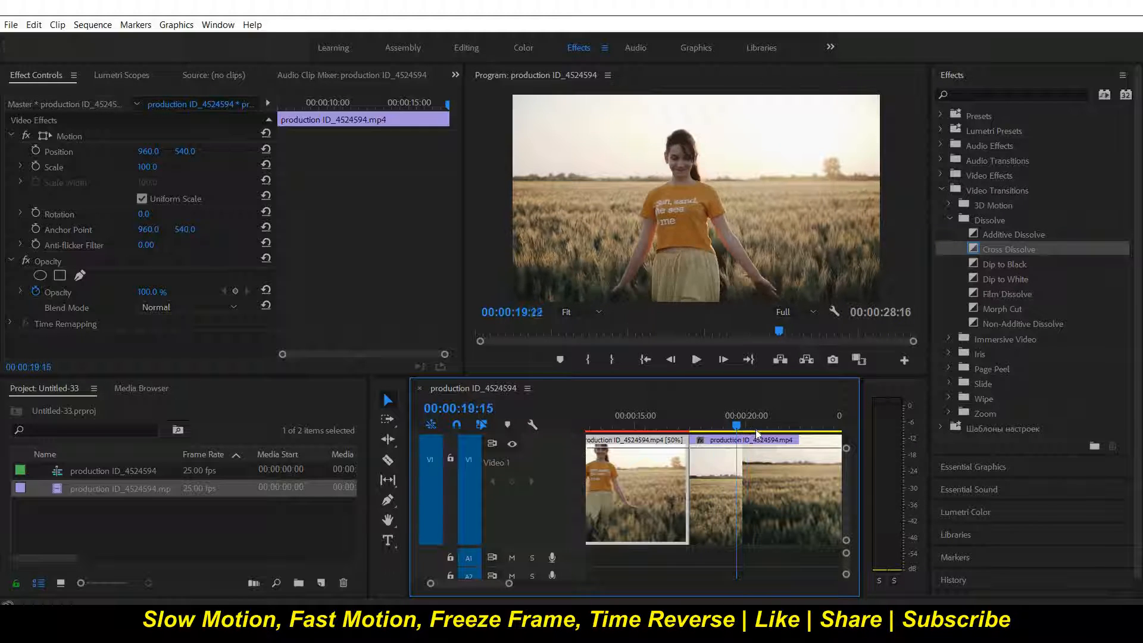
pyautogui.click(754, 427)
pyautogui.click(777, 484)
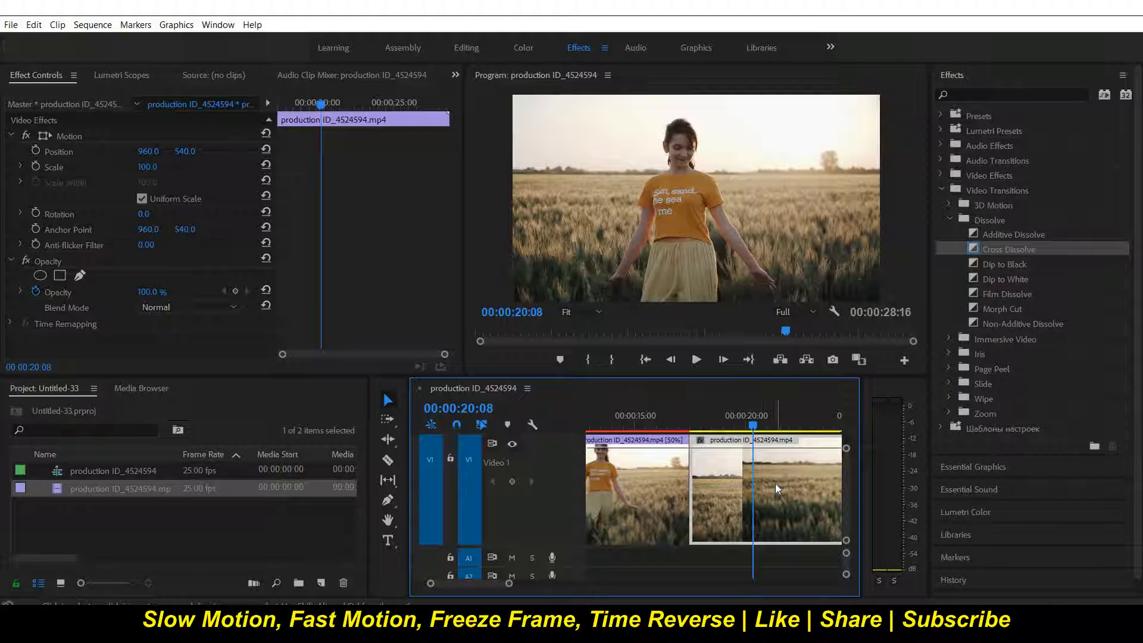
pyautogui.hotkey('ctrl', 'k')
# Speed up the short segment following the 50% clip by setting its clip speed to 300%.
pyautogui.moveTo(752, 426); pyautogui.dragTo(736, 431)
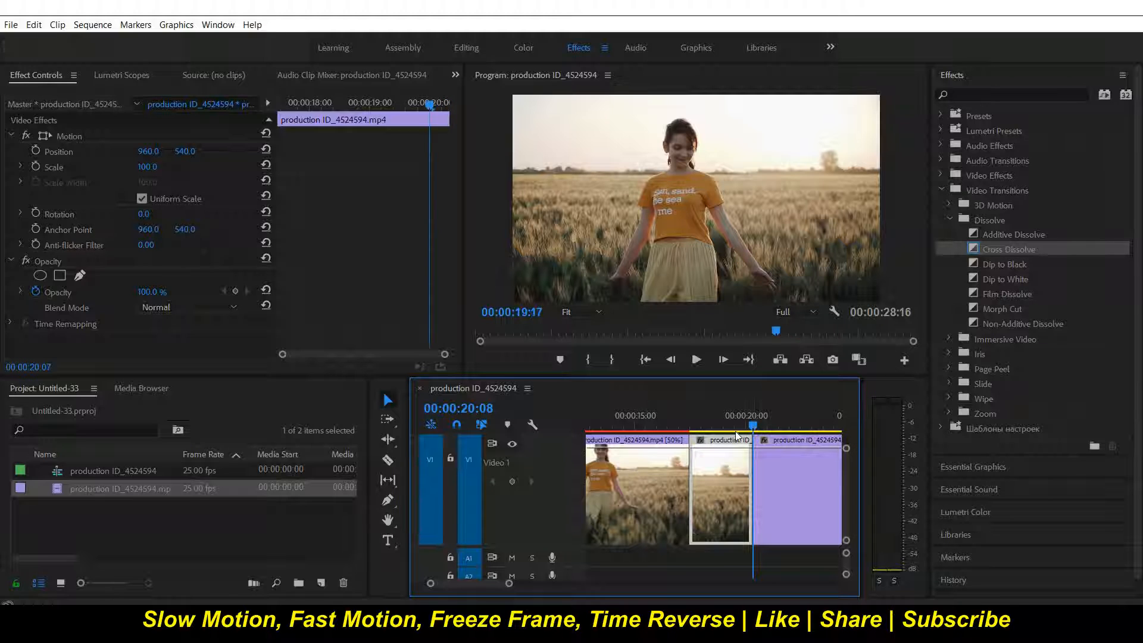
pyautogui.click(763, 430)
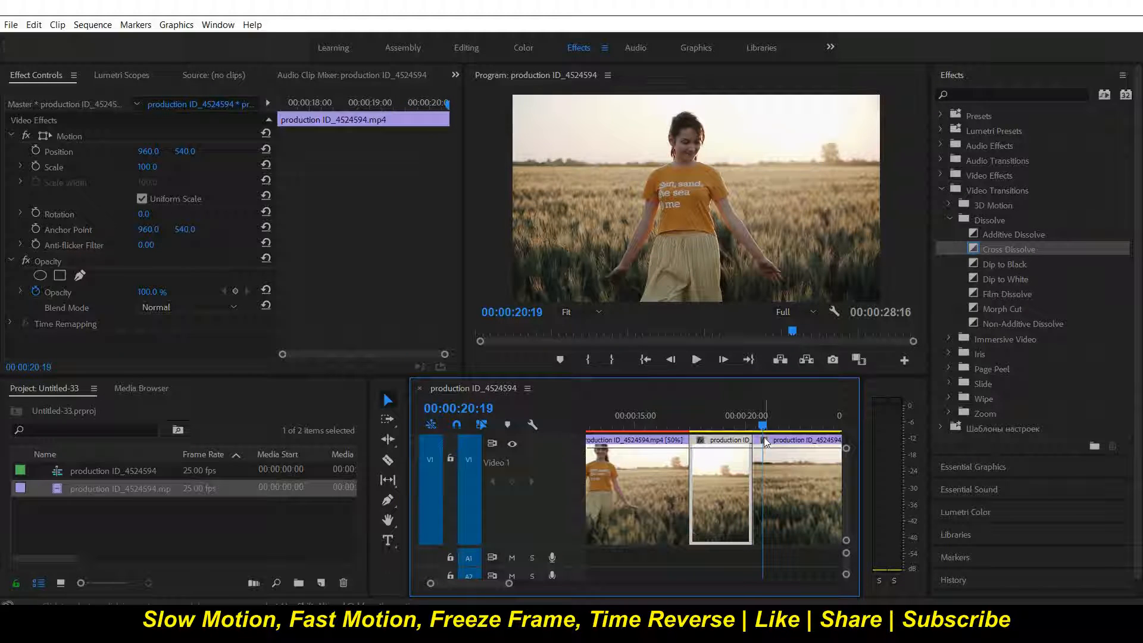
pyautogui.click(753, 427)
pyautogui.moveTo(737, 433)
pyautogui.mouseDown()
pyautogui.moveTo(754, 431)
pyautogui.moveTo(716, 431)
pyautogui.mouseUp()
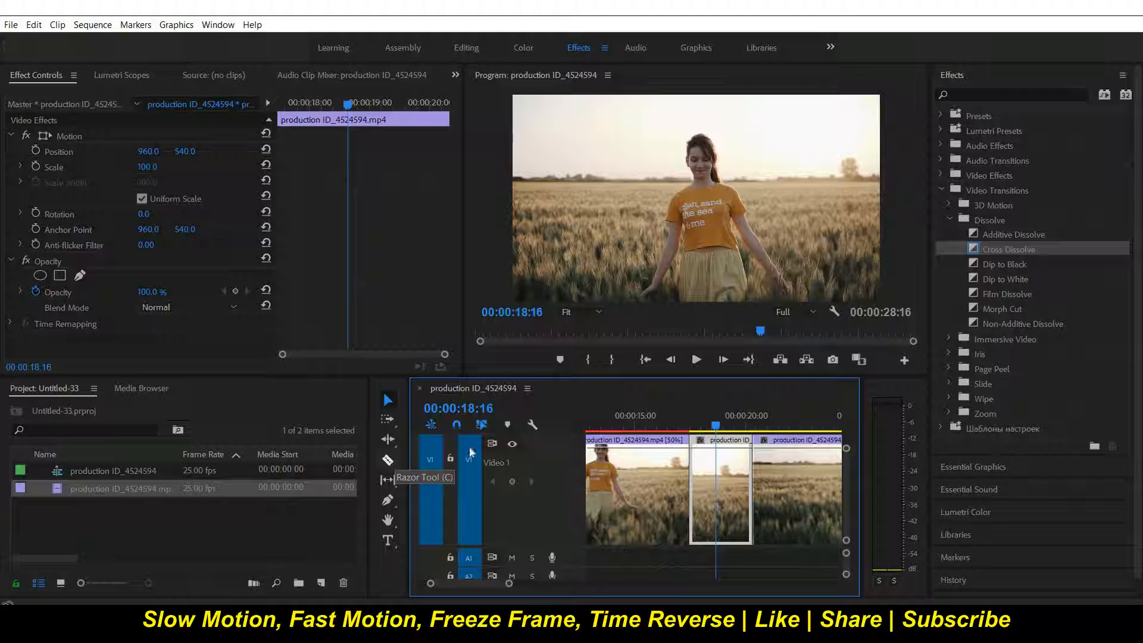
pyautogui.click(716, 428)
pyautogui.rightClick(726, 470)
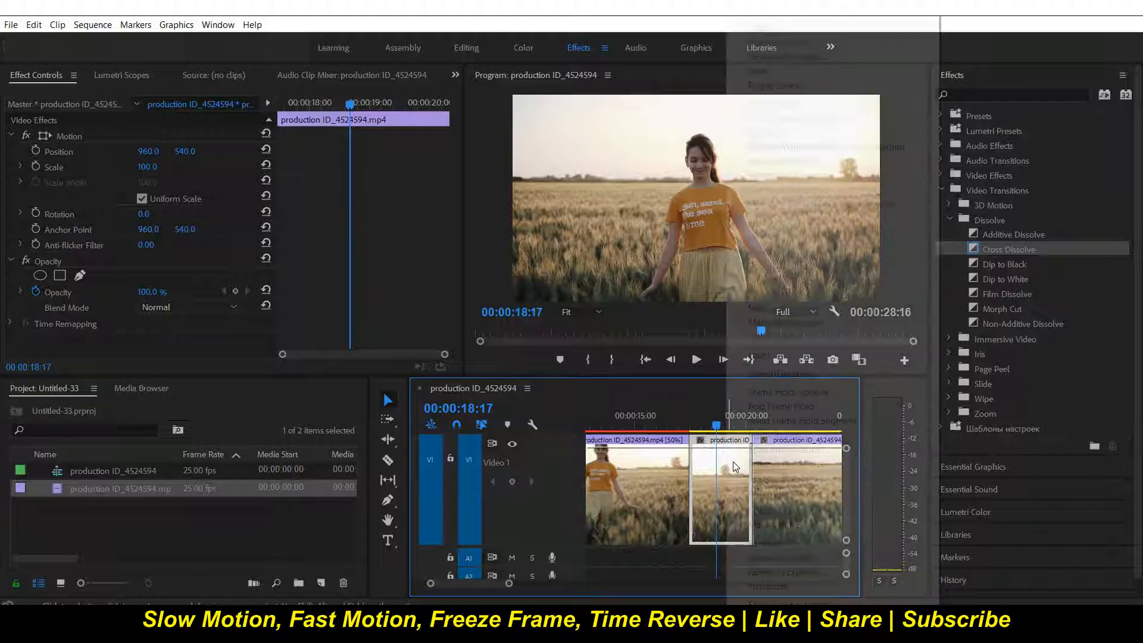
pyautogui.click(802, 374)
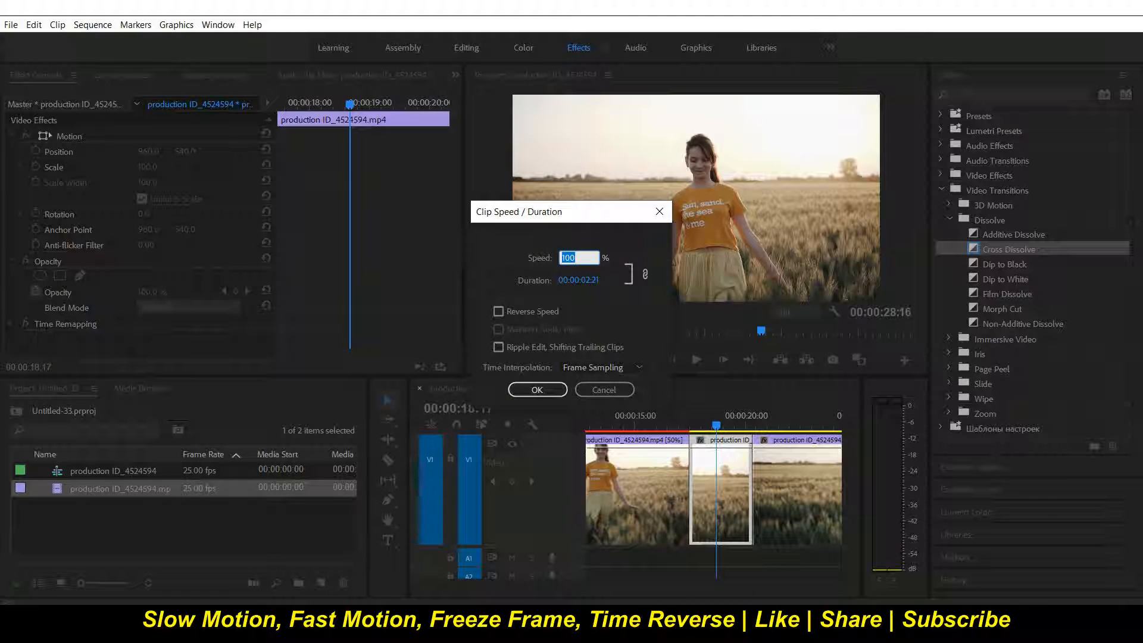
pyautogui.write('300')
pyautogui.click(537, 389)
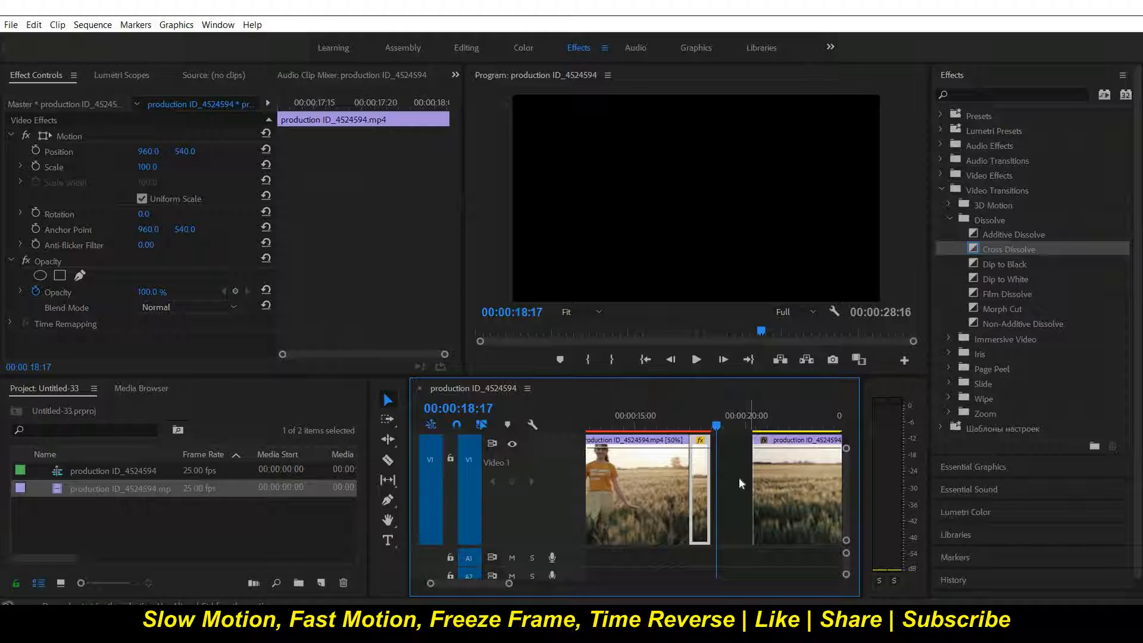
# Close the gap following the 300% segment and play back the fast-motion section.
pyautogui.click(732, 476)
pyautogui.press('Delete')
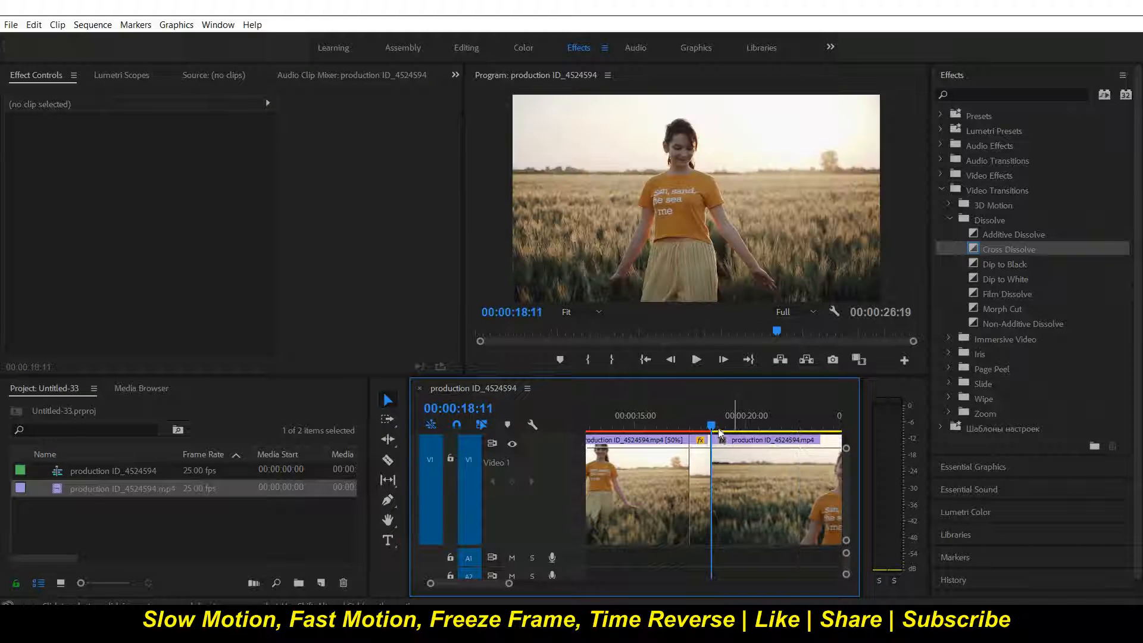
pyautogui.moveTo(714, 426); pyautogui.dragTo(668, 432)
pyautogui.press('space')
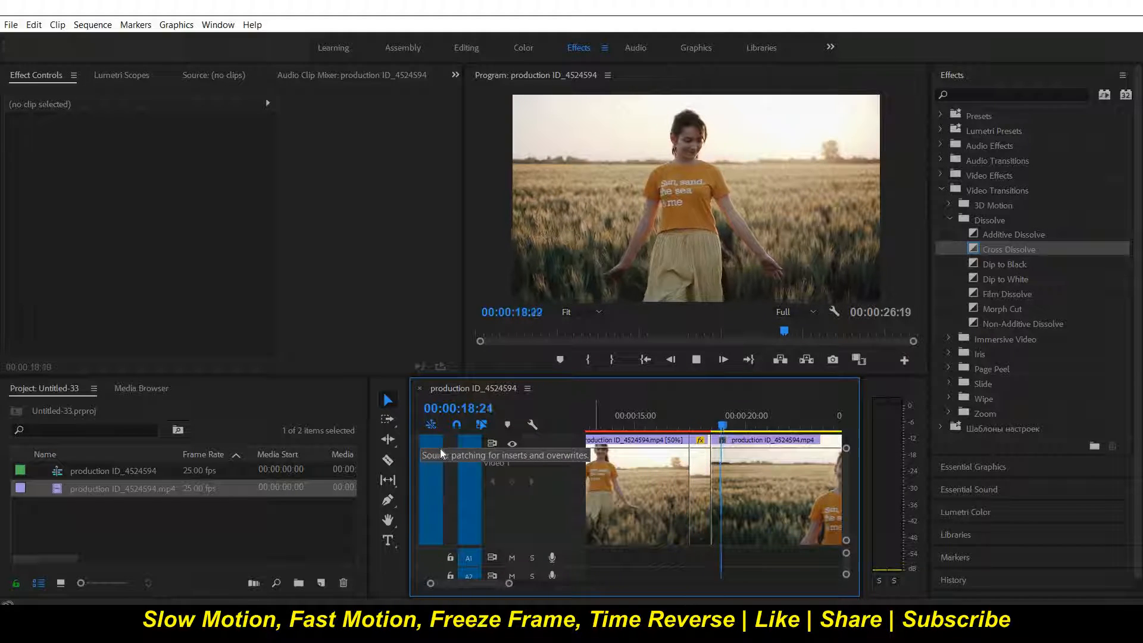
pyautogui.press('space')
# Split the clip following the 300% segment at 00:00:18:16, five frames after its start.
pyautogui.press('-')
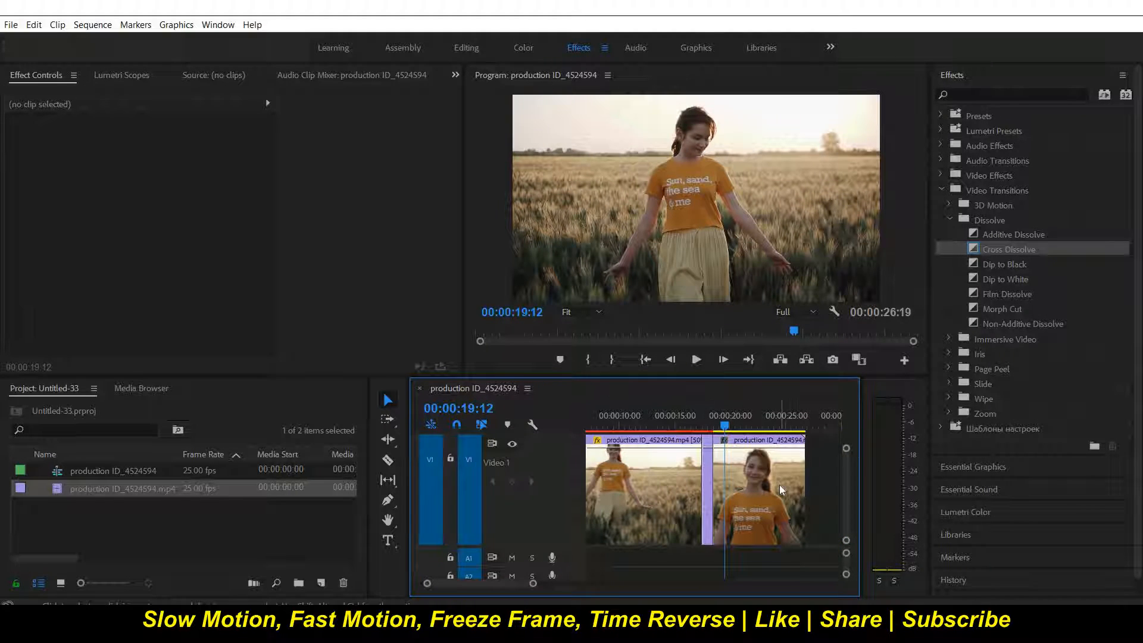
pyautogui.press('=')
pyautogui.press('=')
pyautogui.press('Up')
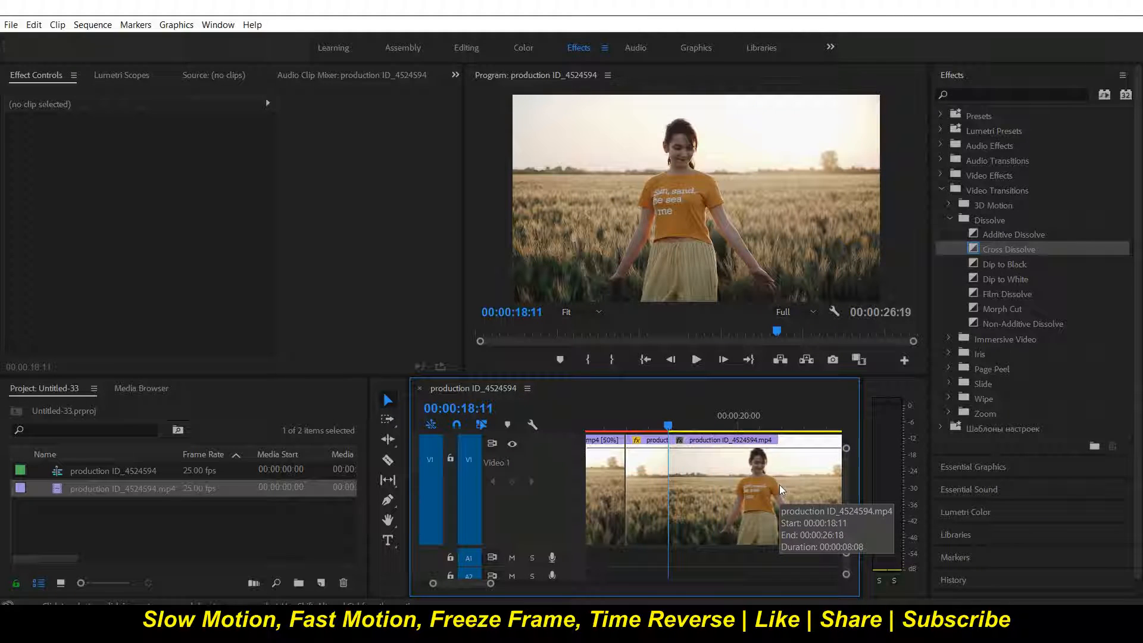
pyautogui.press('=')
pyautogui.press('=')
pyautogui.press('=')
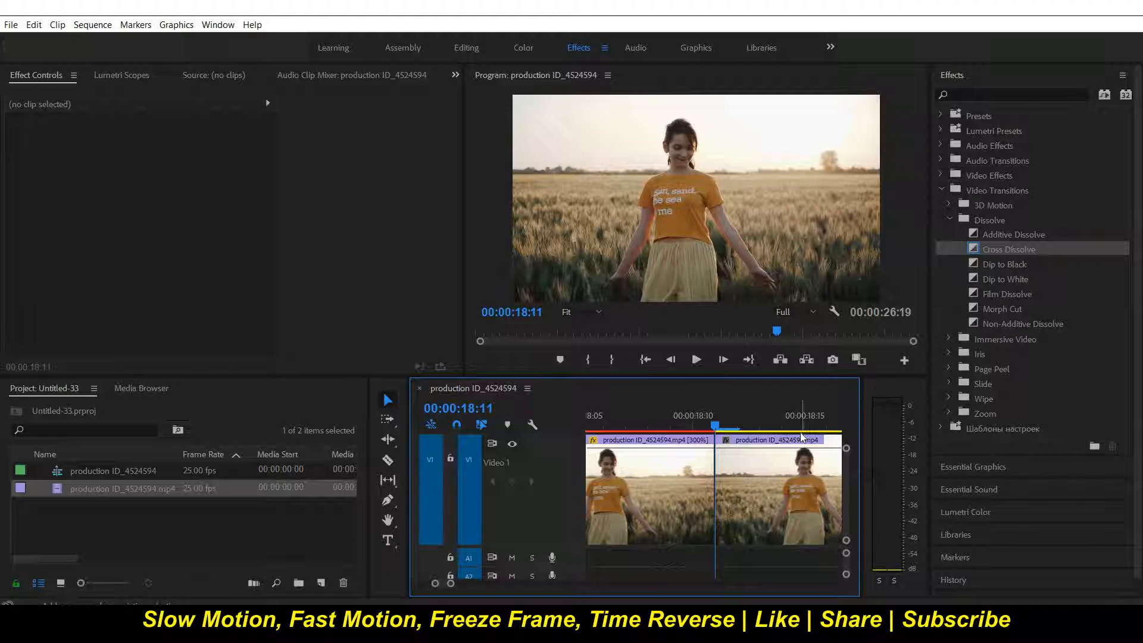
pyautogui.hotkey('shift', 'Right')
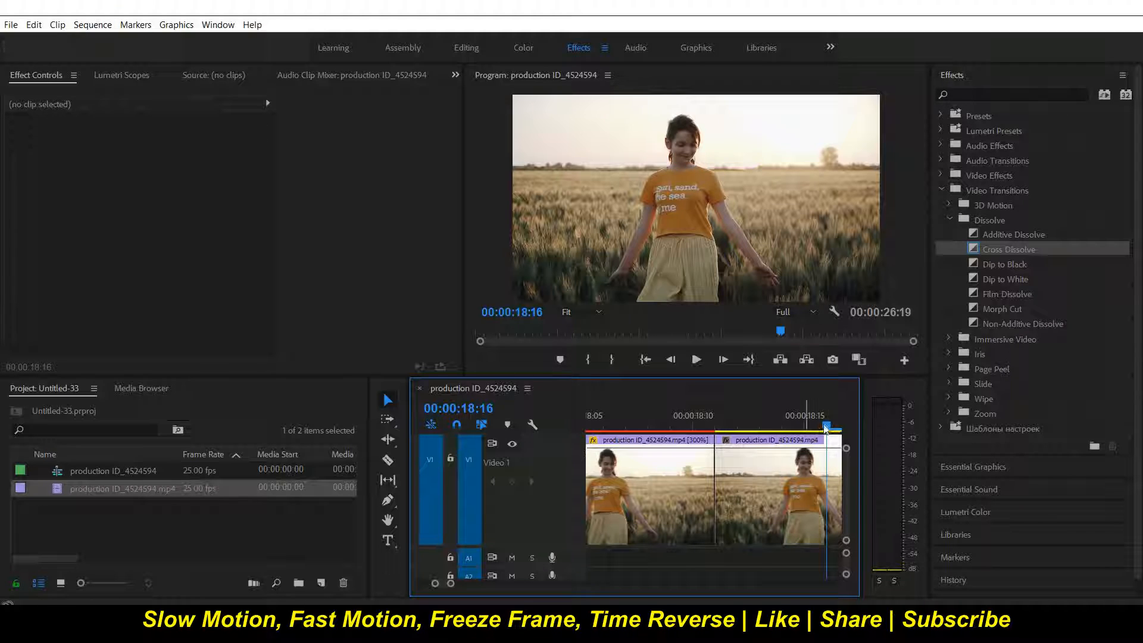
pyautogui.moveTo(824, 431); pyautogui.dragTo(814, 429)
pyautogui.press('Up')
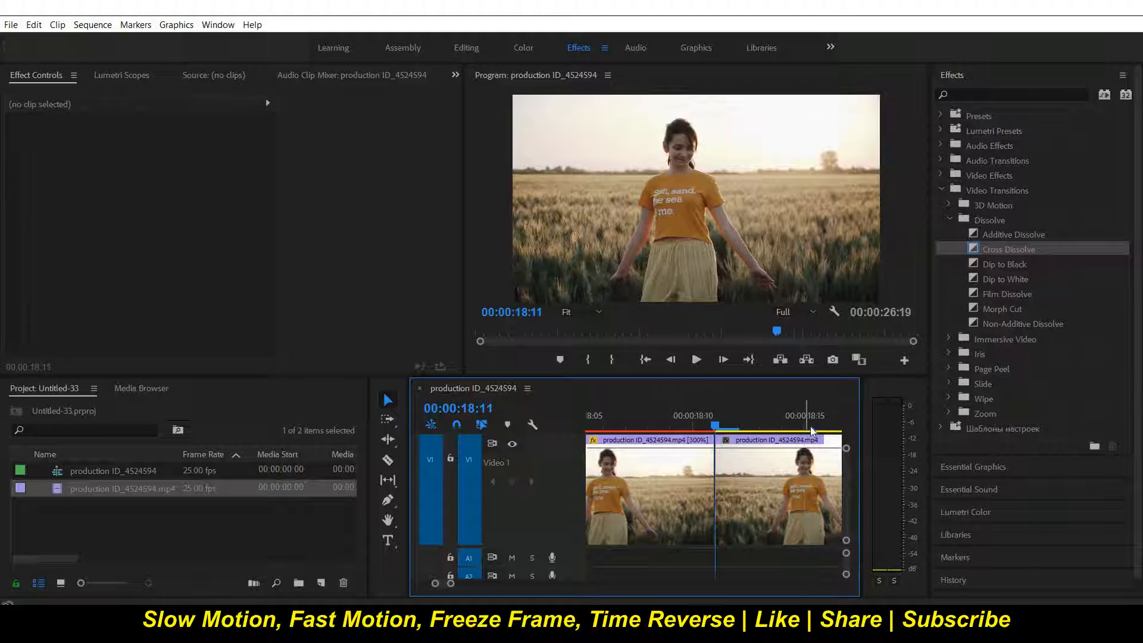
pyautogui.hotkey('shift', 'Right')
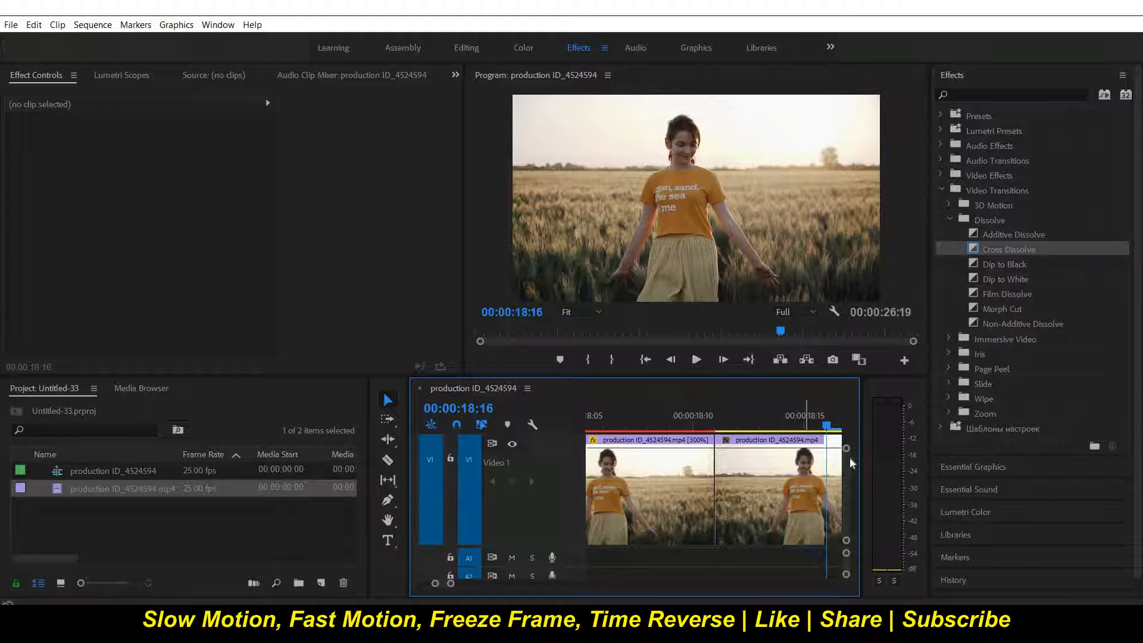
pyautogui.click(796, 486)
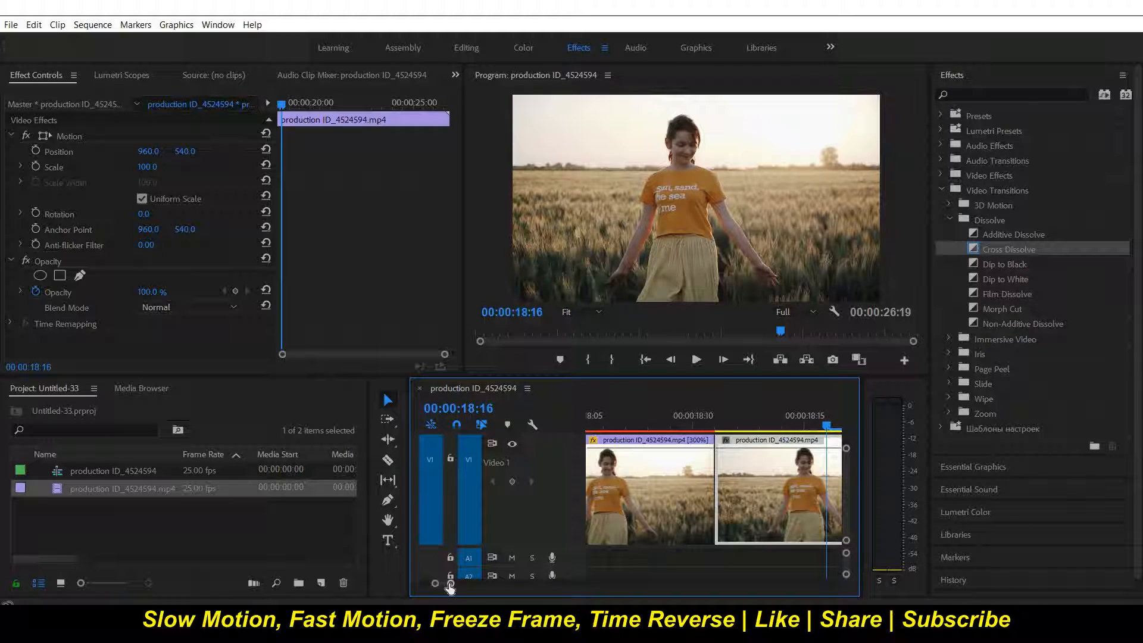
pyautogui.moveTo(450, 584); pyautogui.dragTo(449, 584)
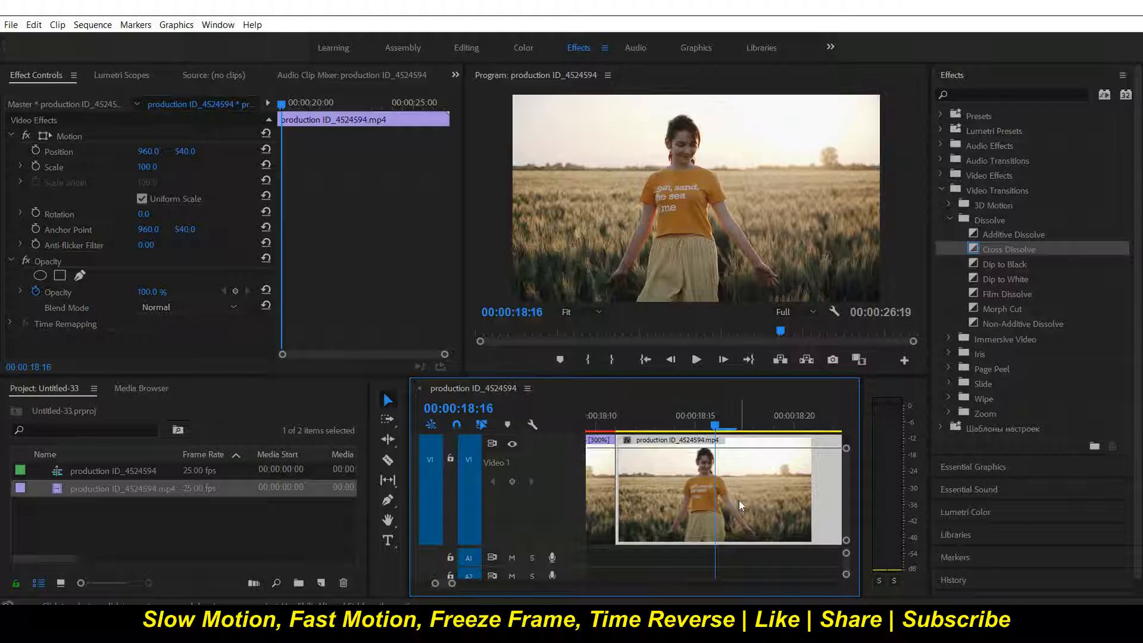
pyautogui.hotkey('ctrl', 'k')
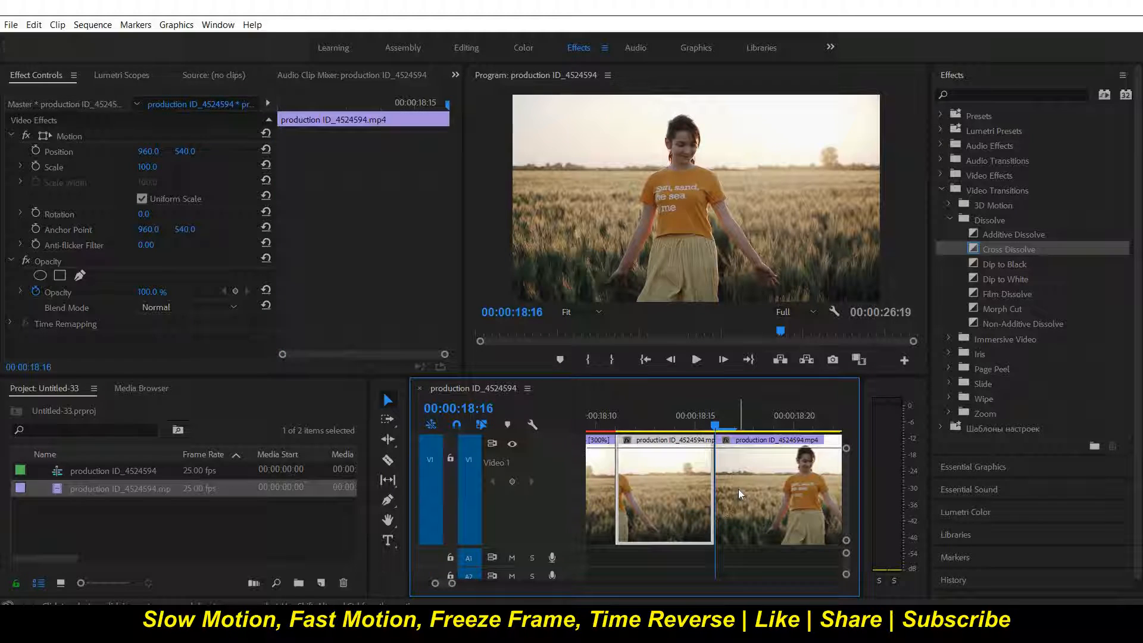
# Split the remaining clip at 00:00:18:21 and again at 00:00:19:01 to make two more five-frame segments.
pyautogui.hotkey('shift', 'Right')
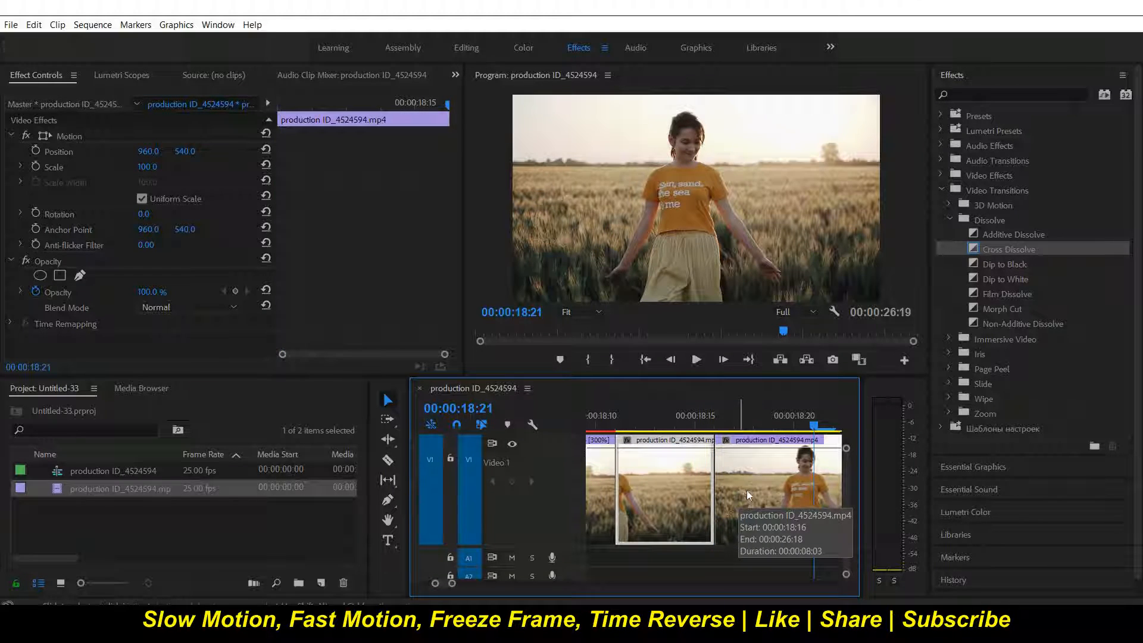
pyautogui.click(759, 484)
pyautogui.hotkey('ctrl', 'k')
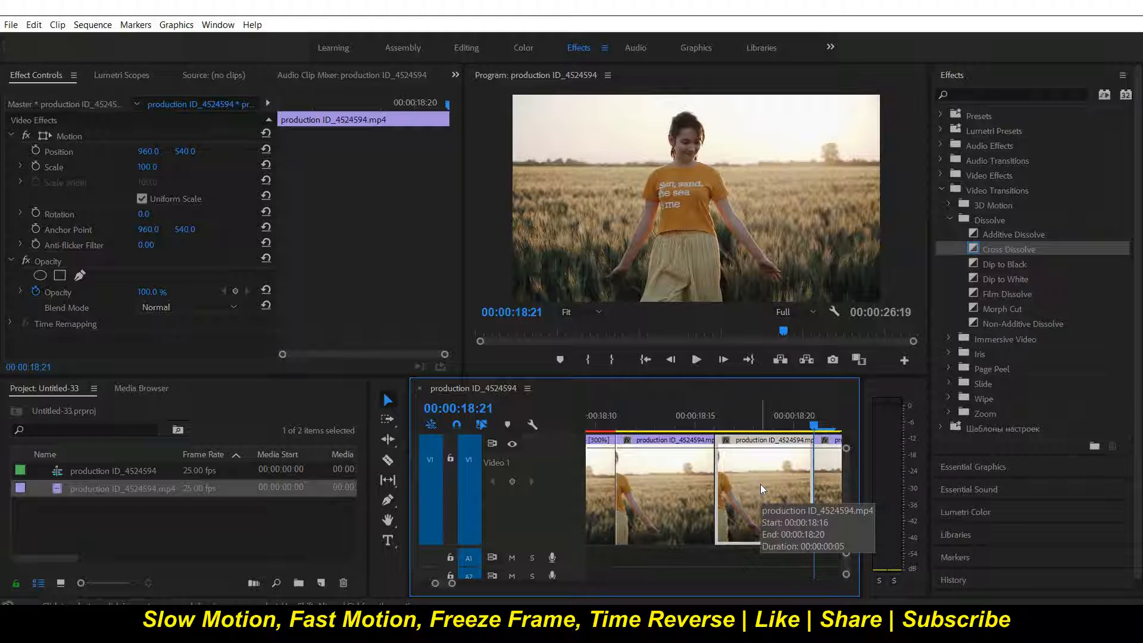
pyautogui.hotkey('shift', 'Right')
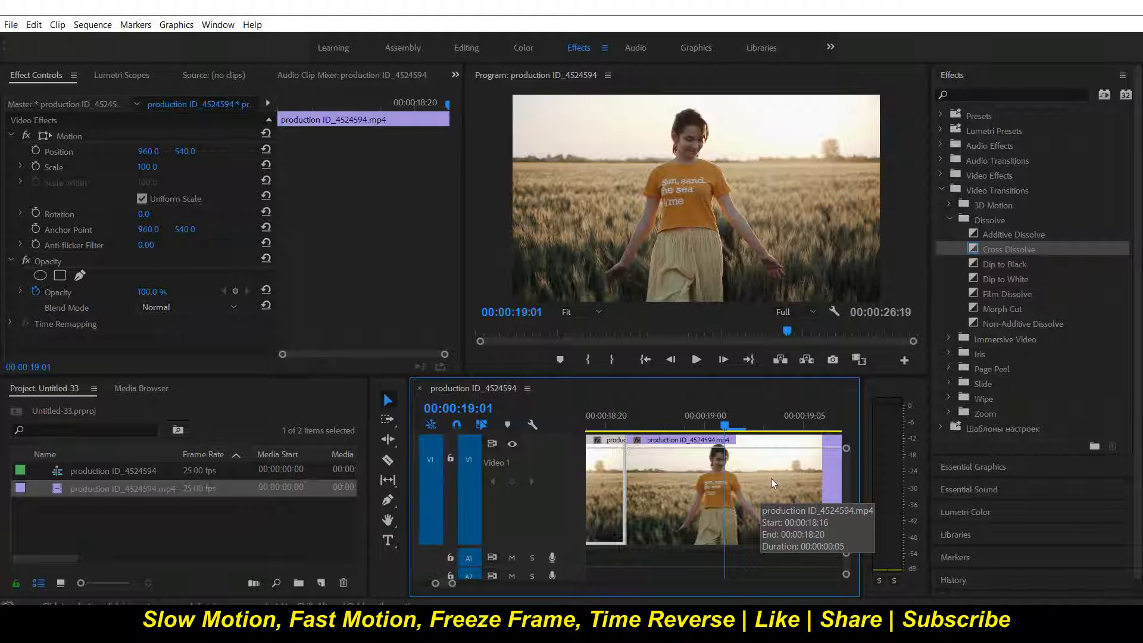
pyautogui.click(770, 477)
pyautogui.hotkey('ctrl', 'k')
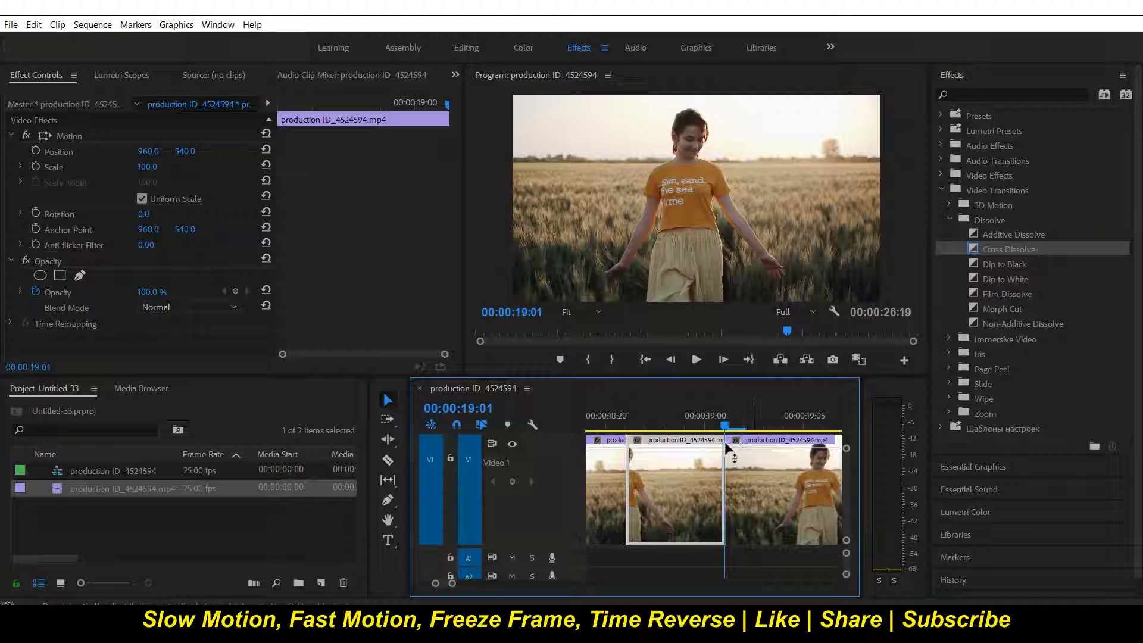
# Step back frame by frame through the new short segments and play them back.
pyautogui.press('Left')
pyautogui.press('Left')
pyautogui.press('Left')
pyautogui.press('Left')
pyautogui.press('Left')
pyautogui.press('Left')
pyautogui.press('Left')
pyautogui.press('Left')
pyautogui.press('Left')
pyautogui.press('Left')
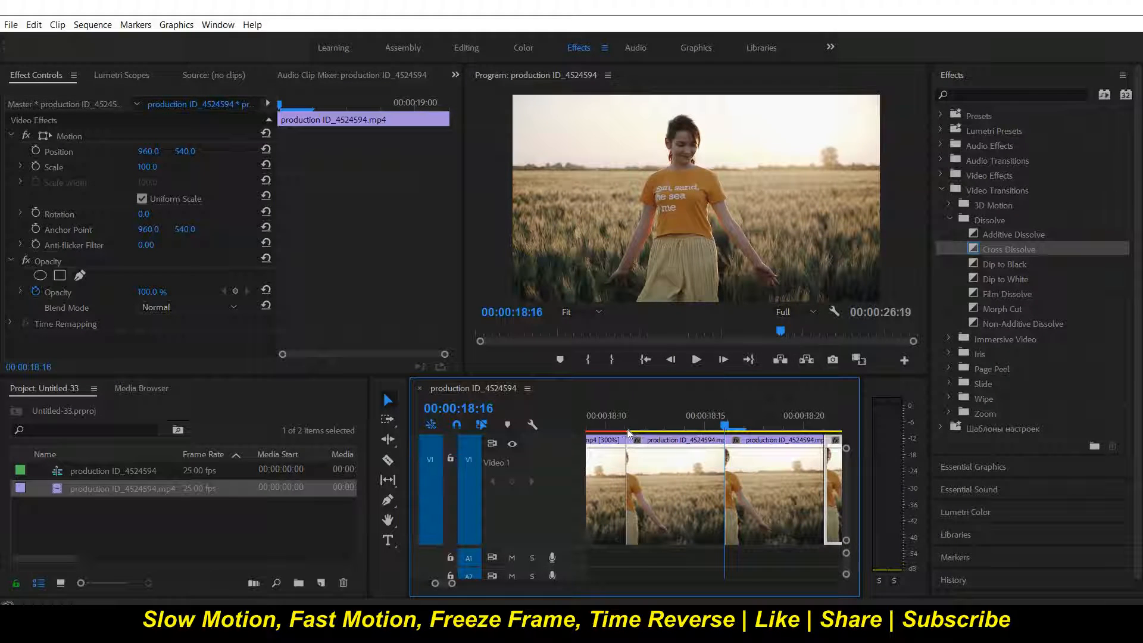
pyautogui.moveTo(629, 432); pyautogui.dragTo(646, 428)
pyautogui.press('space')
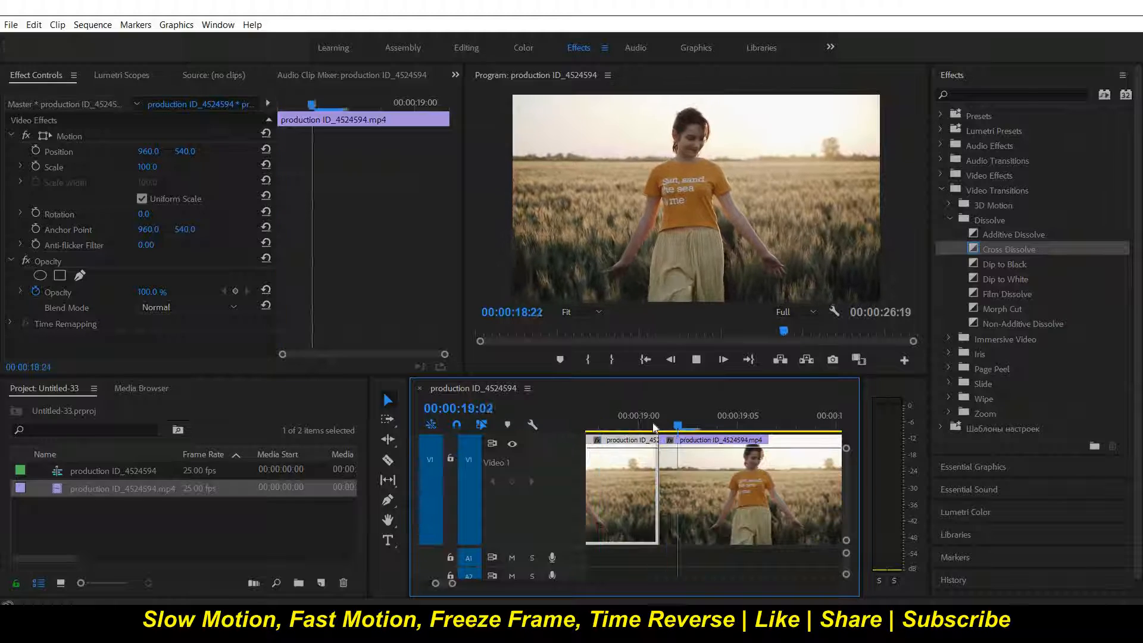
pyautogui.press('space')
# Play the sequence from 00:00:18:08 through the short segments following the 300% clip.
pyautogui.press('-')
pyautogui.press('-')
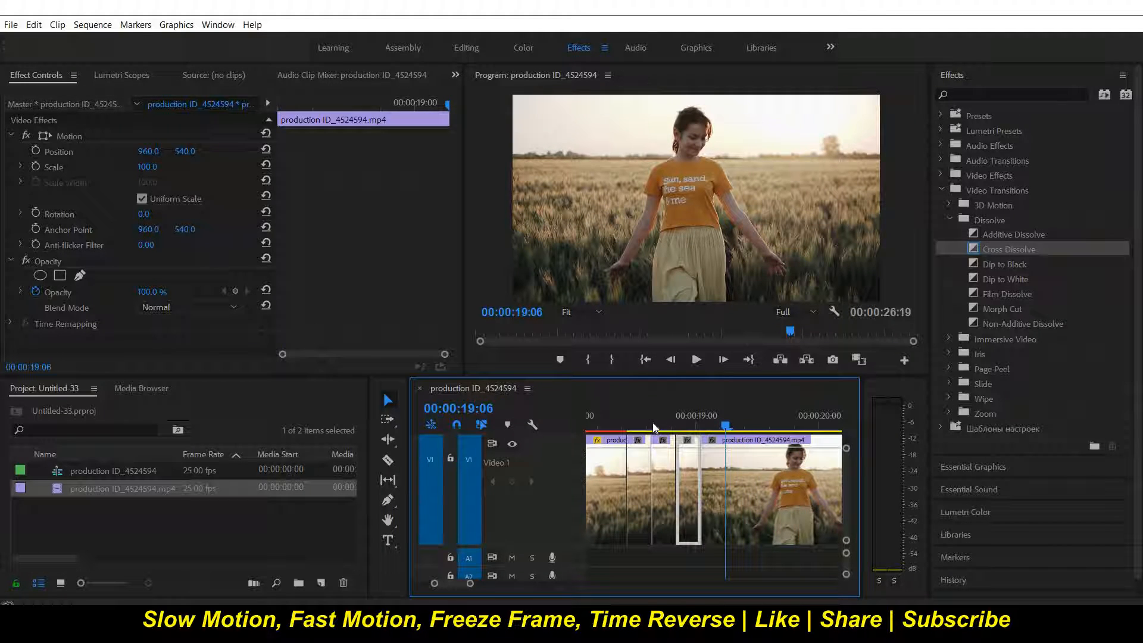
pyautogui.click(651, 426)
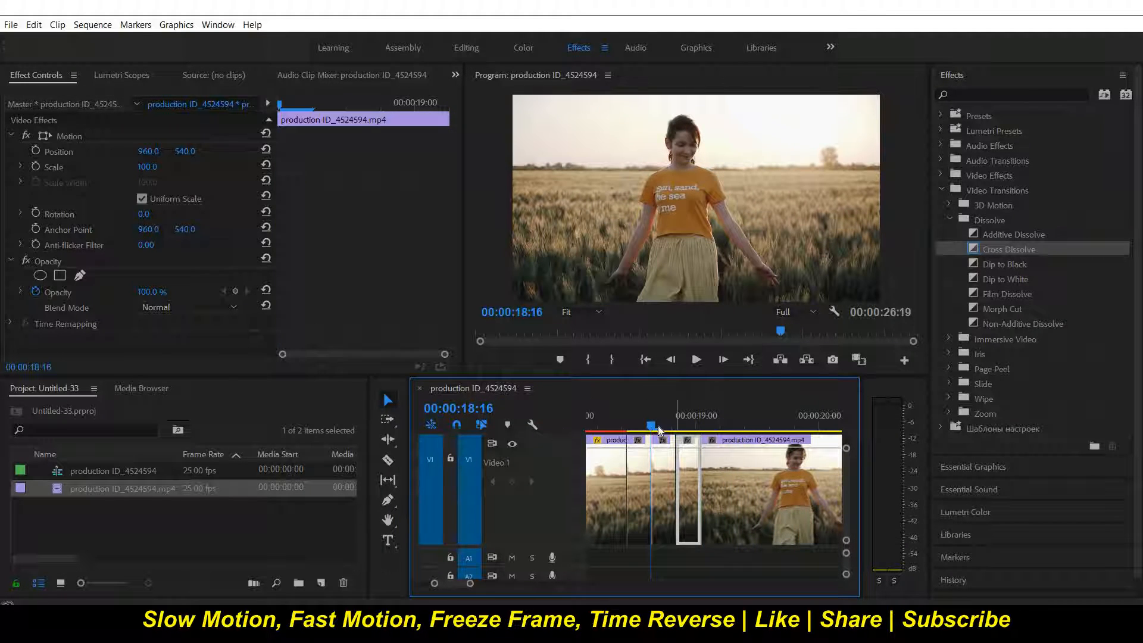
pyautogui.click(611, 429)
pyautogui.press('space')
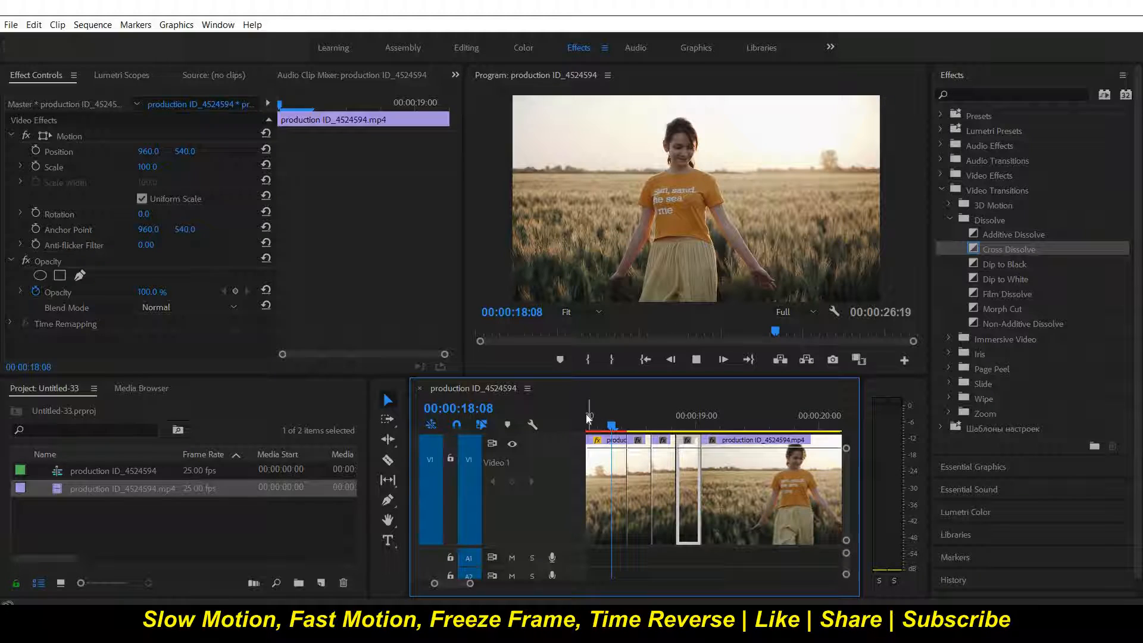
pyautogui.press('space')
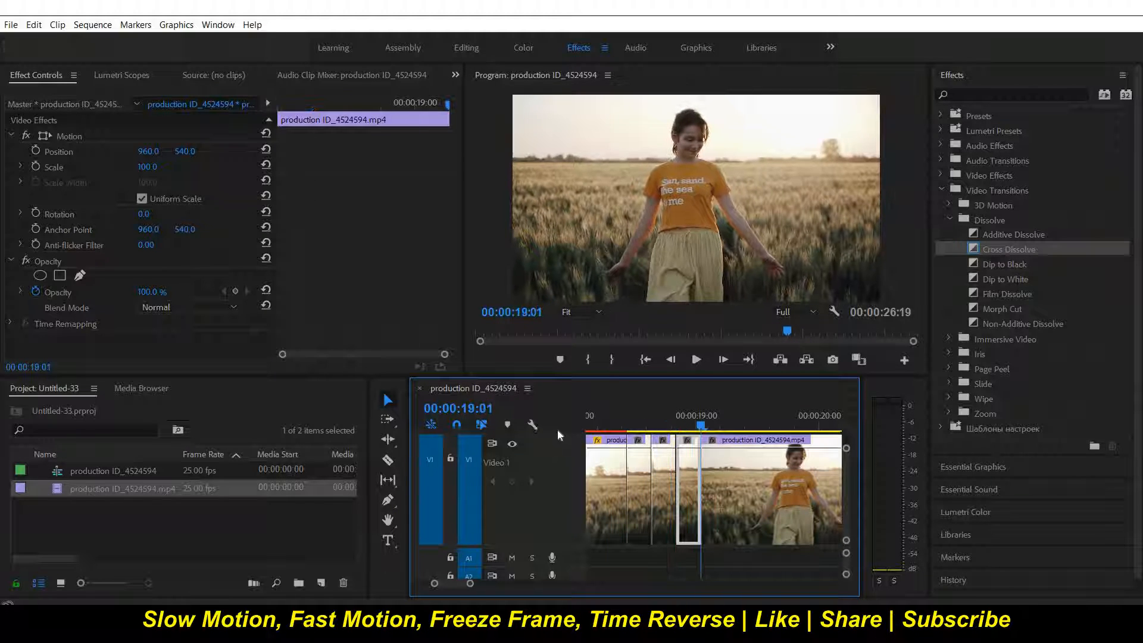
pyautogui.press('Up')
pyautogui.press('Up')
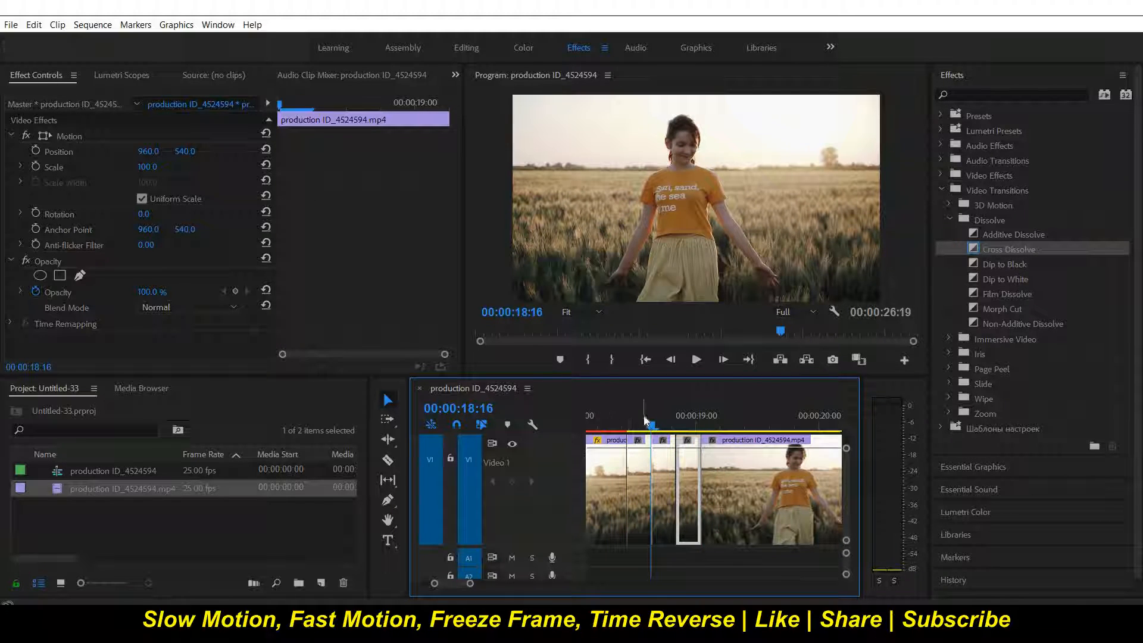
# Examine the frames around the cuts between the first two short segments following the 300% clip.
pyautogui.click(612, 429)
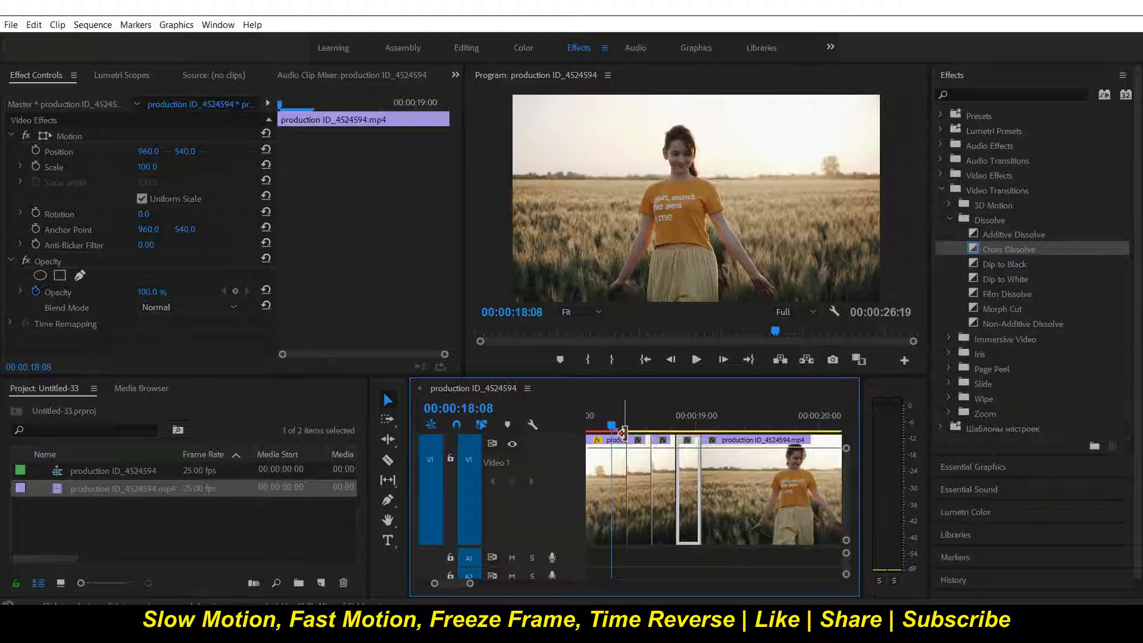
pyautogui.press('=')
pyautogui.press('=')
pyautogui.press('-')
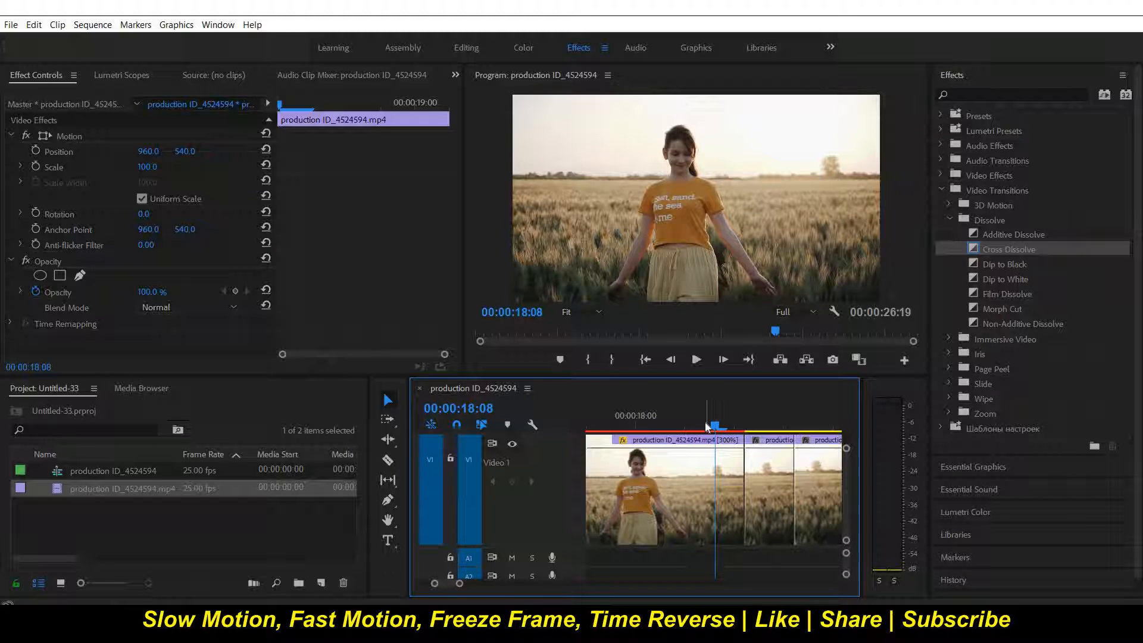
pyautogui.click(750, 429)
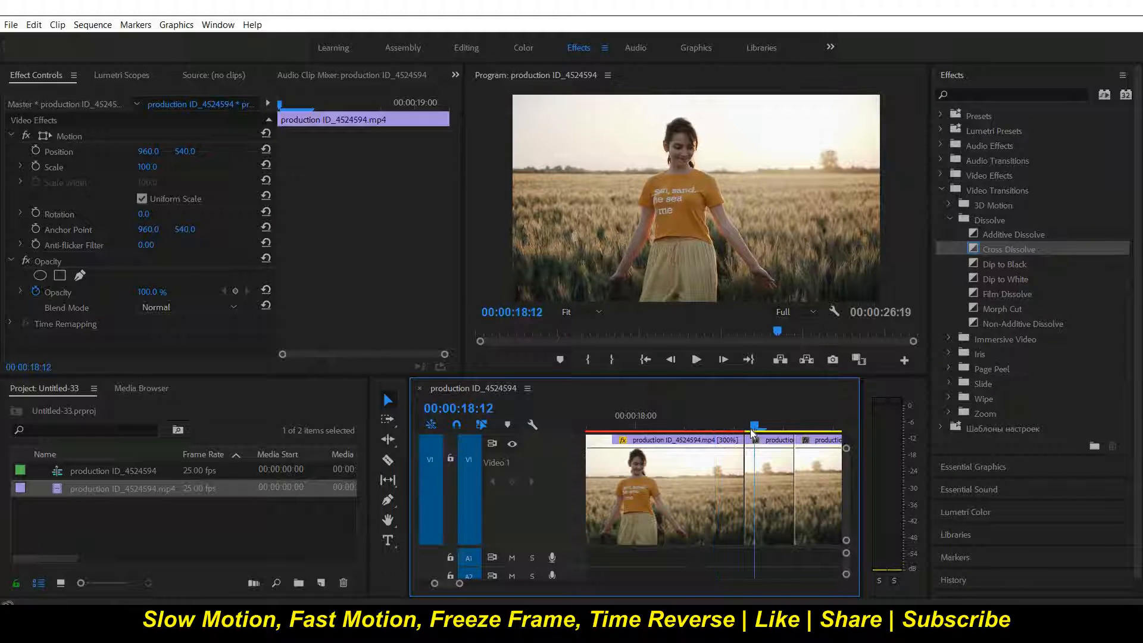
pyautogui.press('=')
pyautogui.press('-')
pyautogui.press('-')
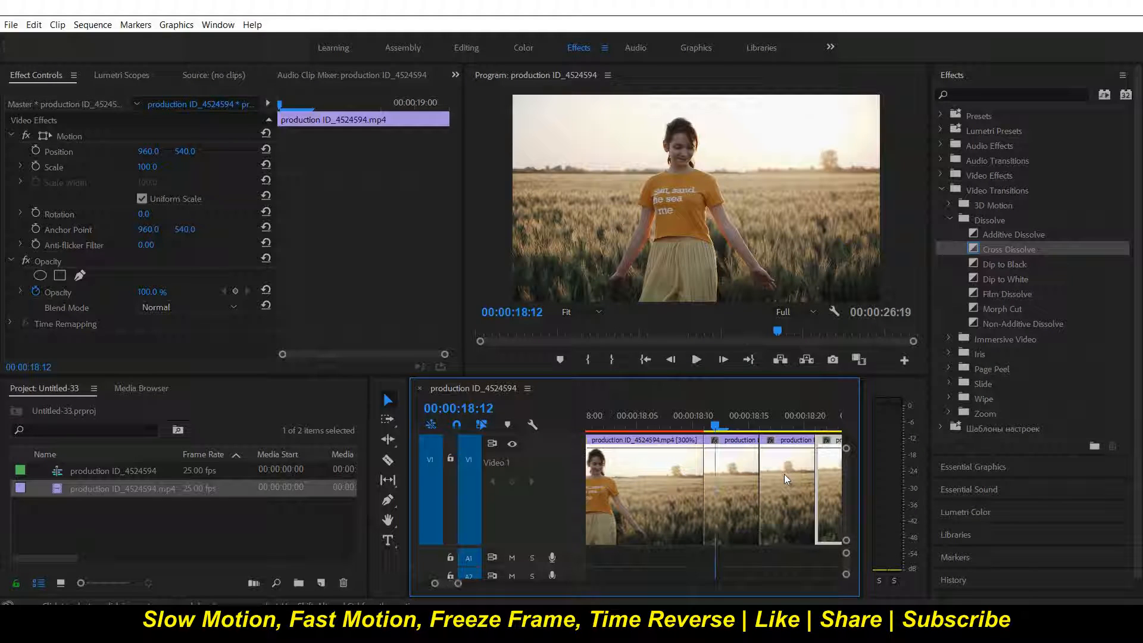
pyautogui.click(743, 428)
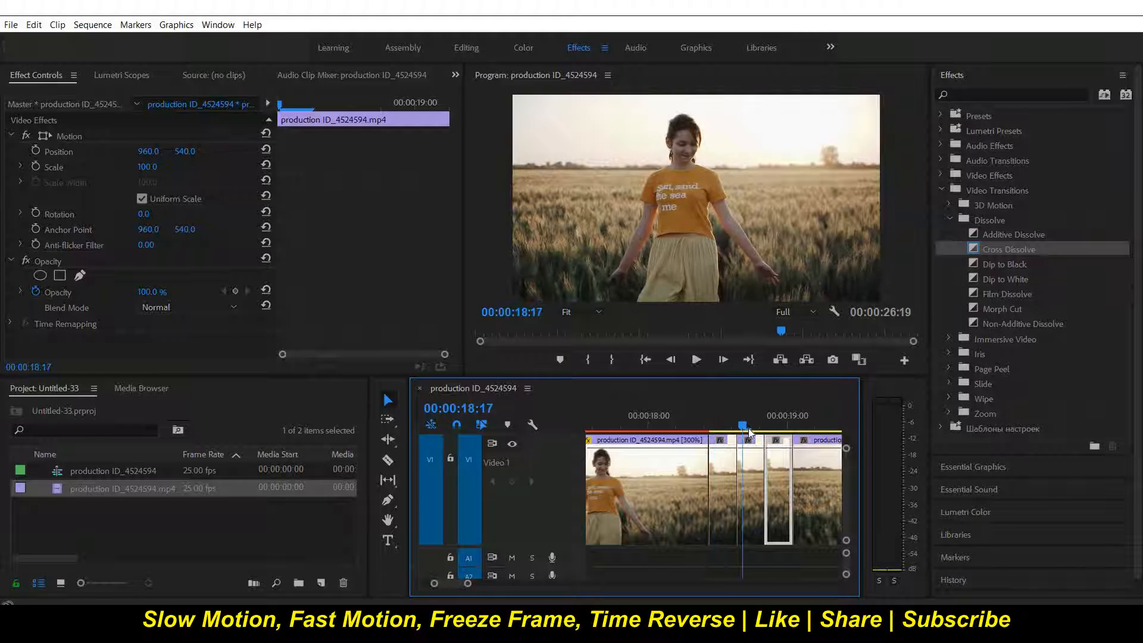
pyautogui.press('=')
pyautogui.press('=')
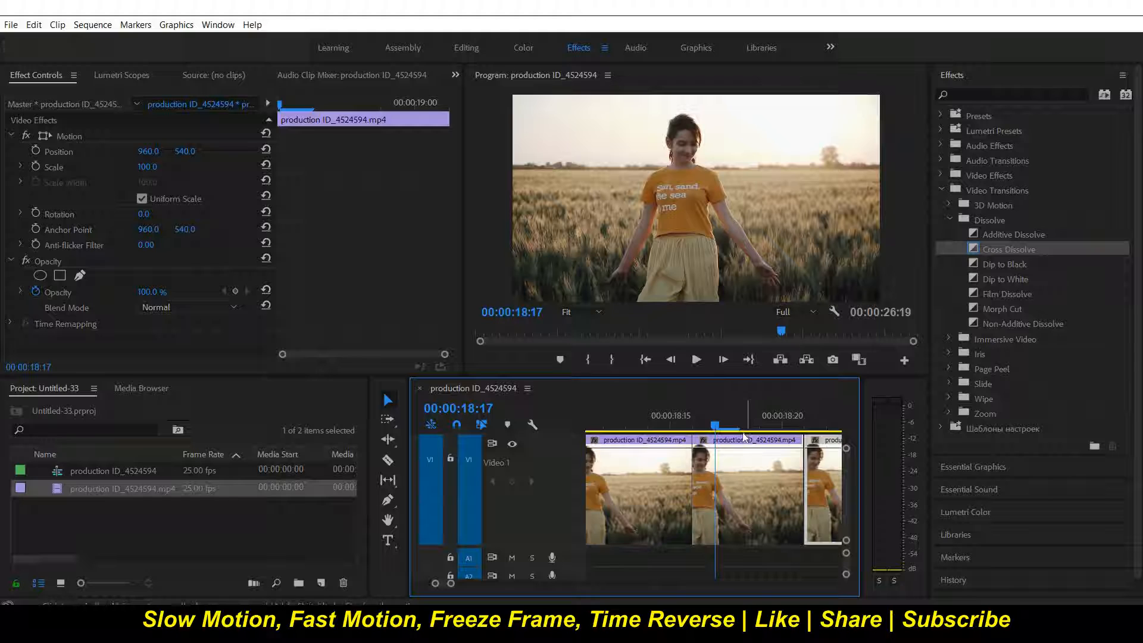
pyautogui.press('-')
pyautogui.press('Left')
pyautogui.press('Left')
pyautogui.press('Left')
pyautogui.press('Left')
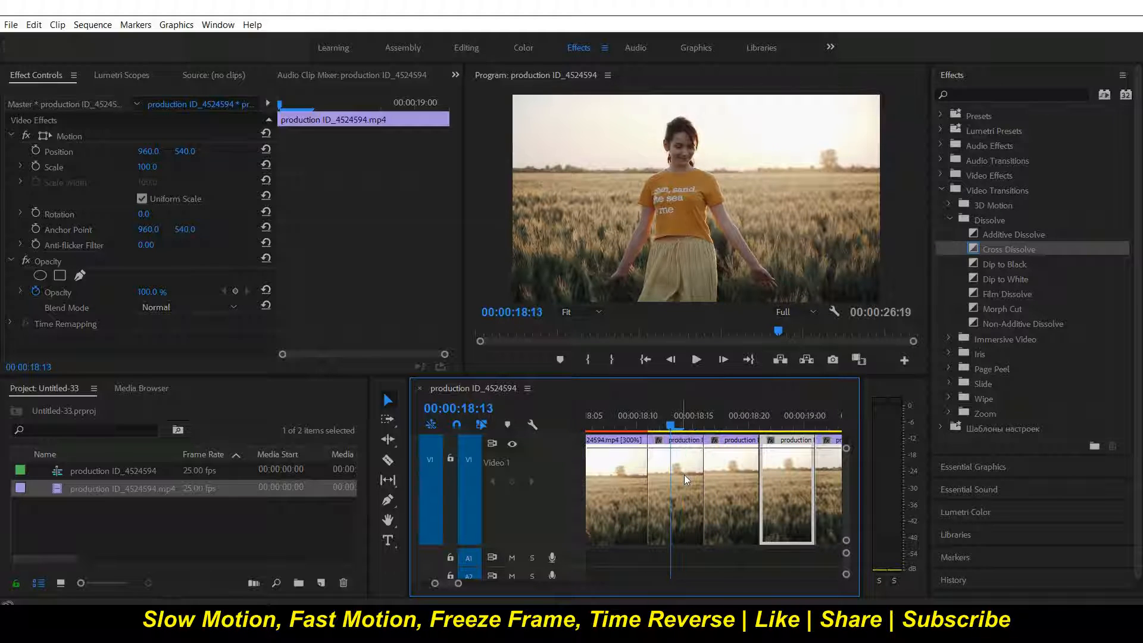
pyautogui.click(684, 473)
pyautogui.rightClick(683, 474)
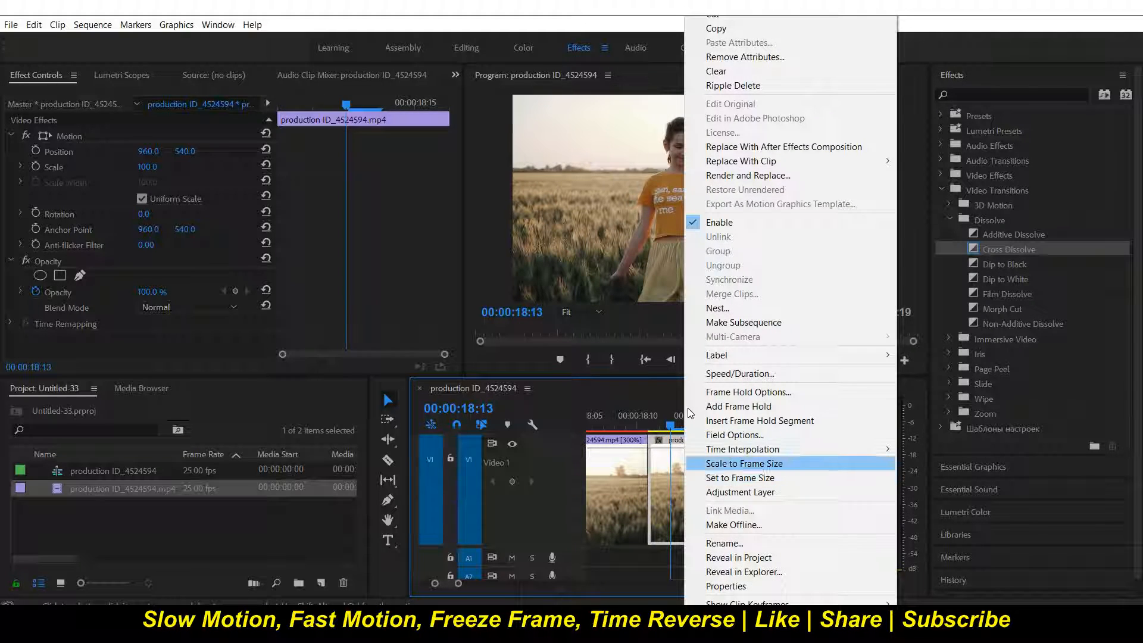
pyautogui.click(730, 378)
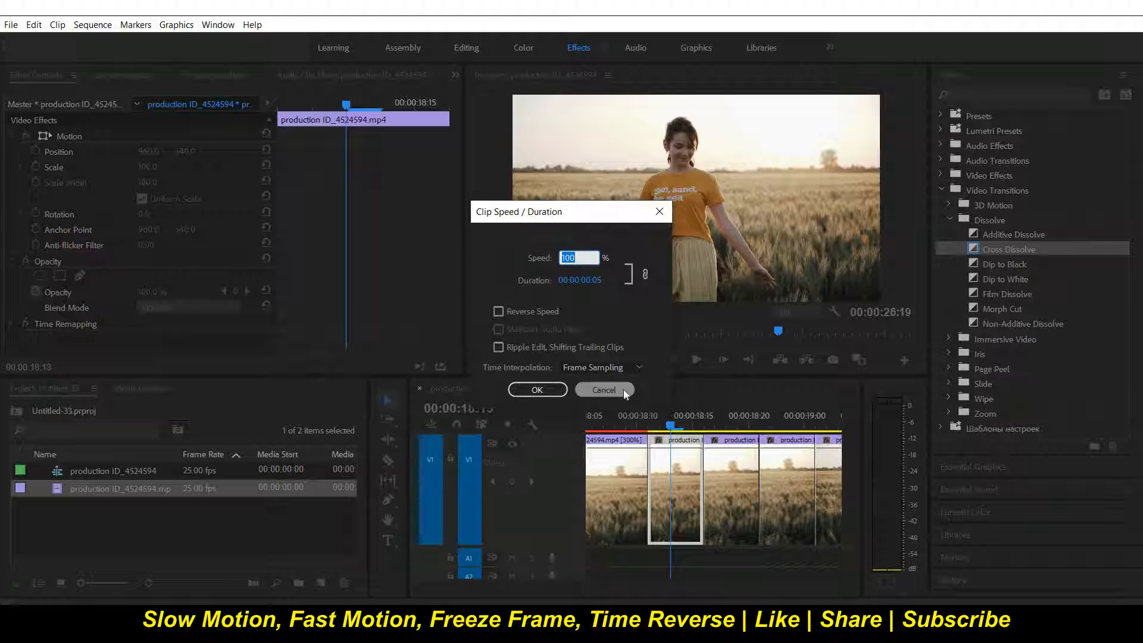
pyautogui.click(622, 389)
# Add a frame hold at 00:00:18:17 in the second short segment following the 300% clip.
pyautogui.moveTo(676, 427); pyautogui.dragTo(715, 427)
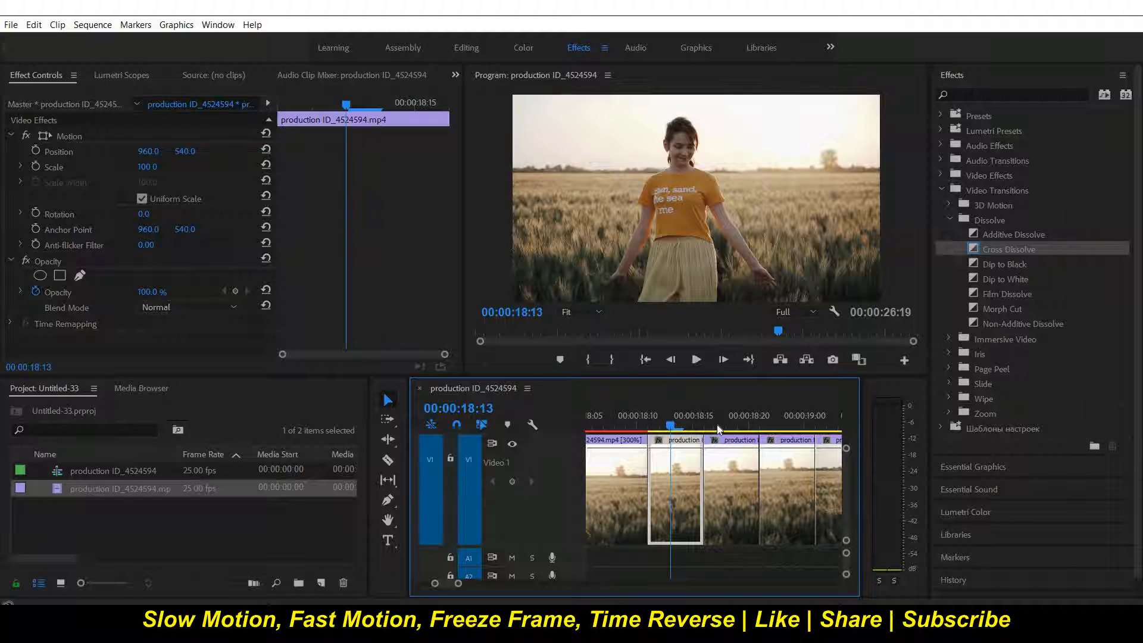
pyautogui.click(734, 470)
pyautogui.rightClick(737, 476)
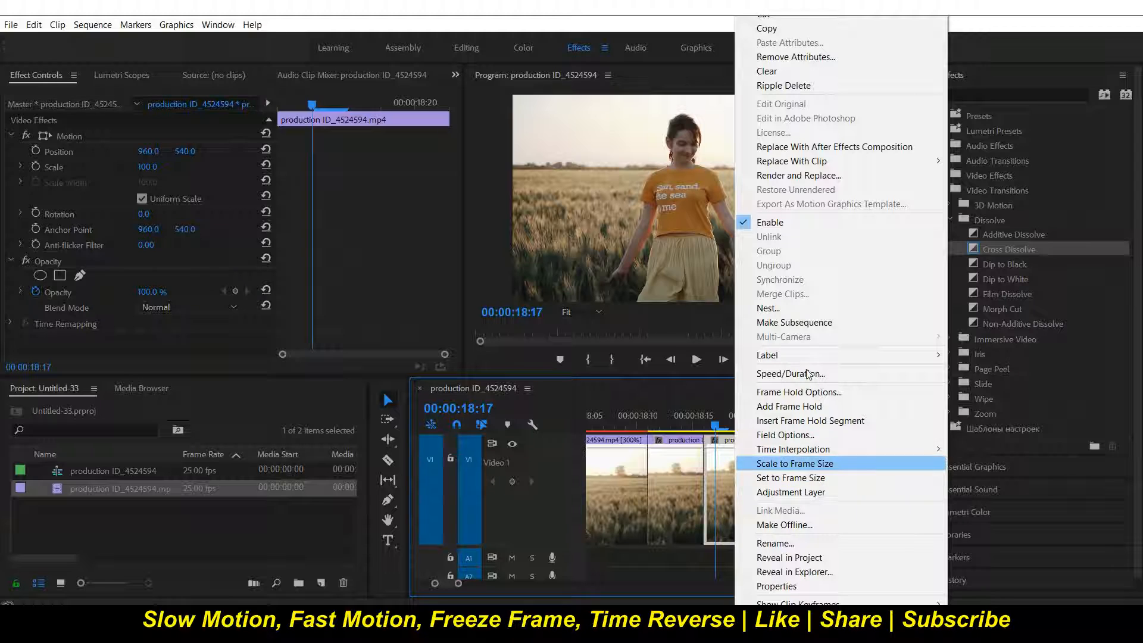
pyautogui.click(812, 407)
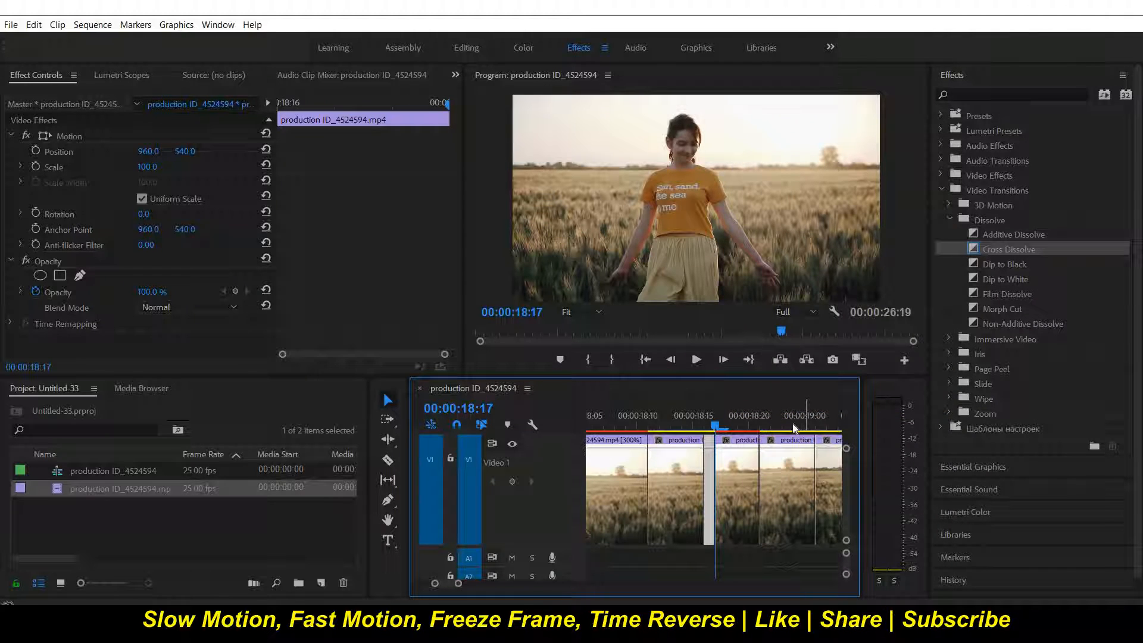
# Step frame by frame between 00:00:18:17 and 00:00:18:18 to check the frozen frame in the held segment.
pyautogui.press('=')
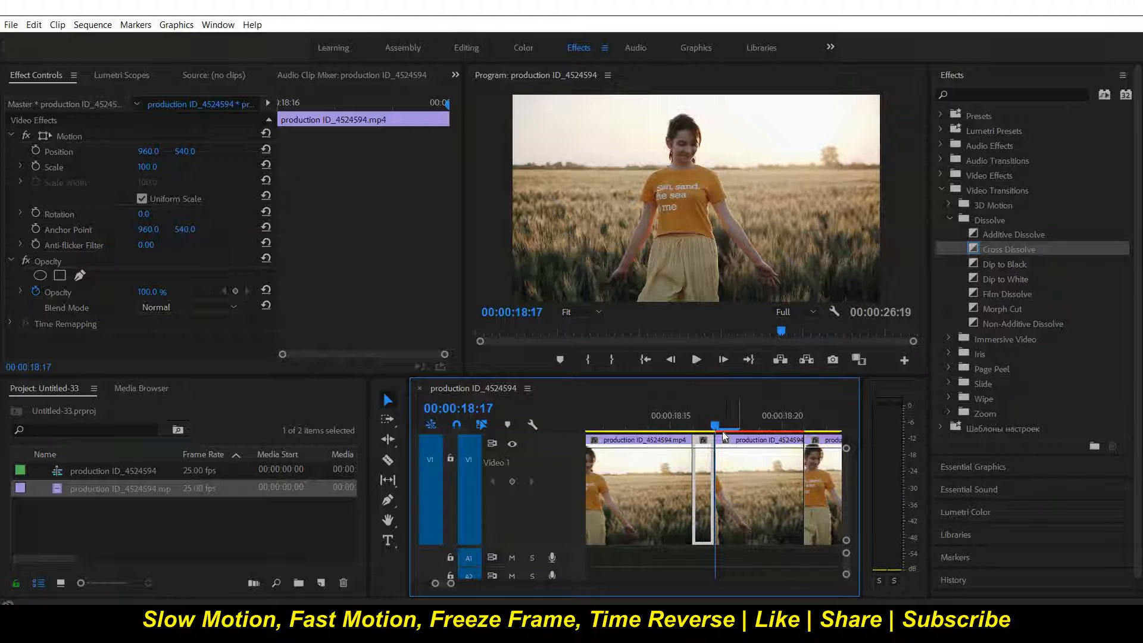
pyautogui.moveTo(690, 432)
pyautogui.mouseDown()
pyautogui.moveTo(648, 430)
pyautogui.moveTo(706, 435)
pyautogui.mouseUp()
pyautogui.press('Right')
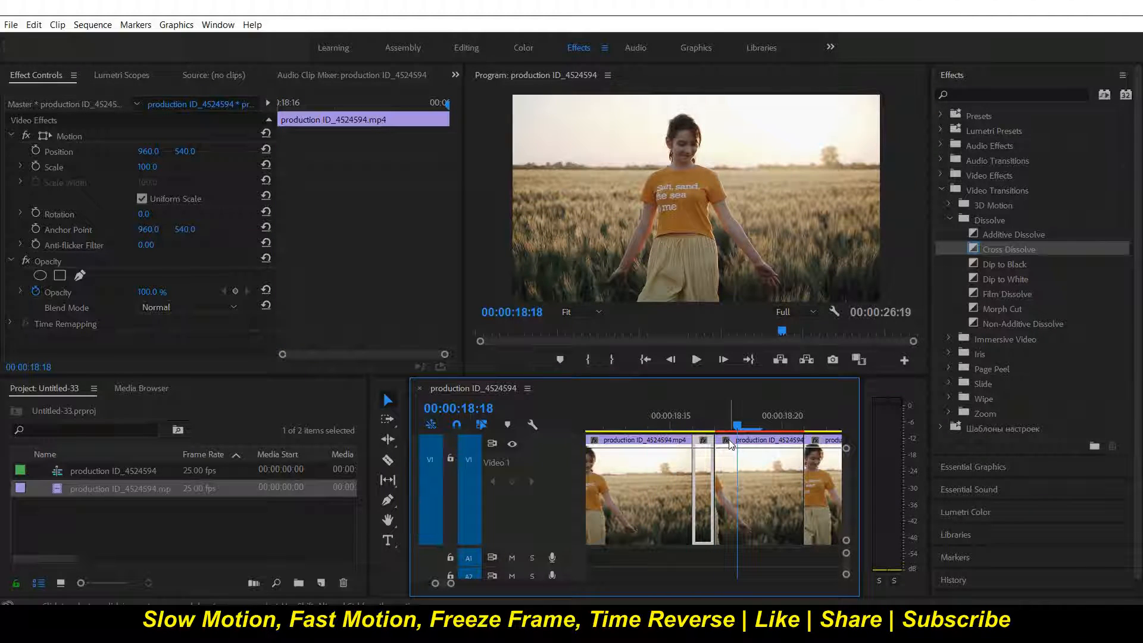
pyautogui.press('Left')
pyautogui.press('Right')
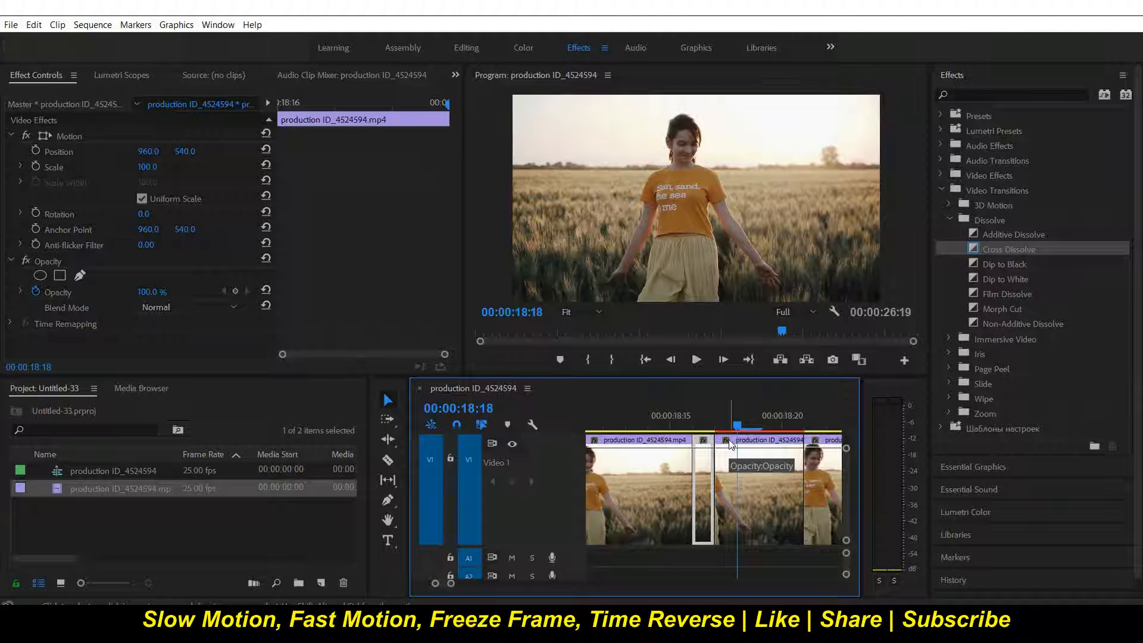
# Add a frame hold at 00:00:18:18 in the held segment that starts at 00:00:18:17.
pyautogui.click(749, 473)
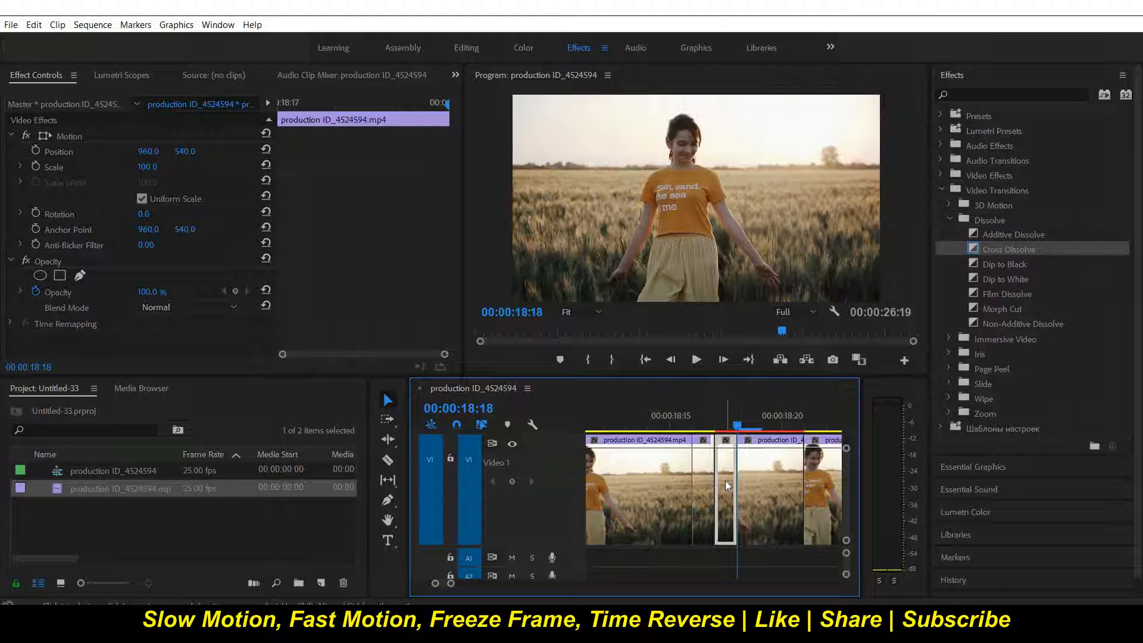
pyautogui.rightClick(725, 480)
pyautogui.click(790, 405)
# Add another frame hold at 00:00:18:19 in the remaining part of the held segment.
pyautogui.moveTo(738, 427); pyautogui.dragTo(760, 428)
pyautogui.click(767, 471)
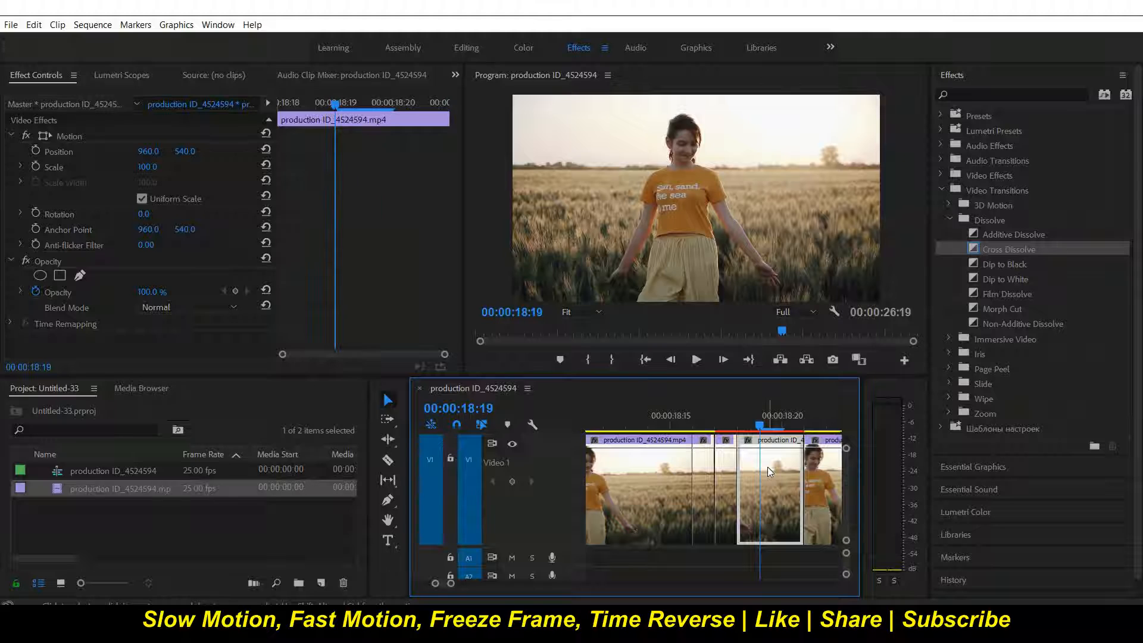
pyautogui.rightClick(747, 475)
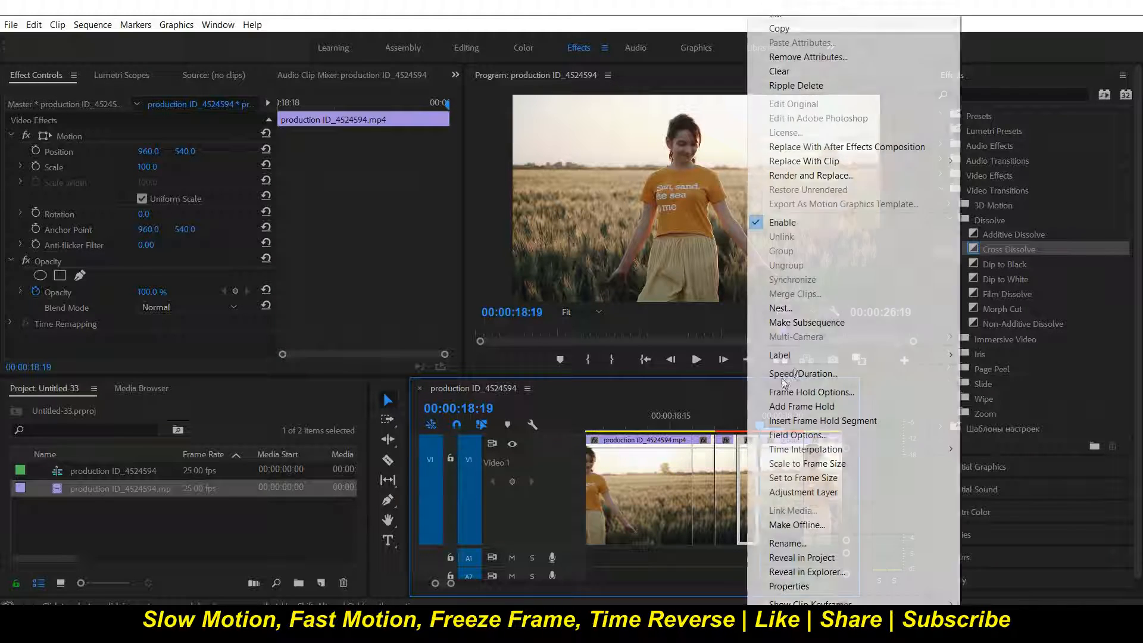
pyautogui.click(795, 405)
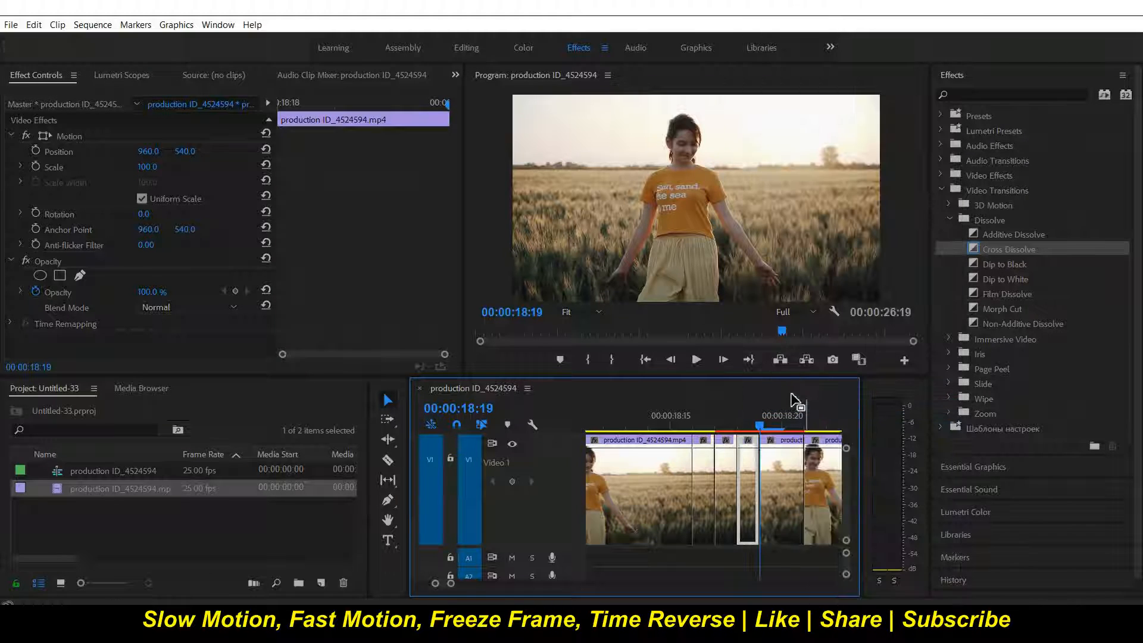
# Compare the frozen frames from 00:00:18:16 to 00:00:18:18 across the three one-frame segments.
pyautogui.moveTo(765, 424); pyautogui.dragTo(727, 428)
pyautogui.click(705, 466)
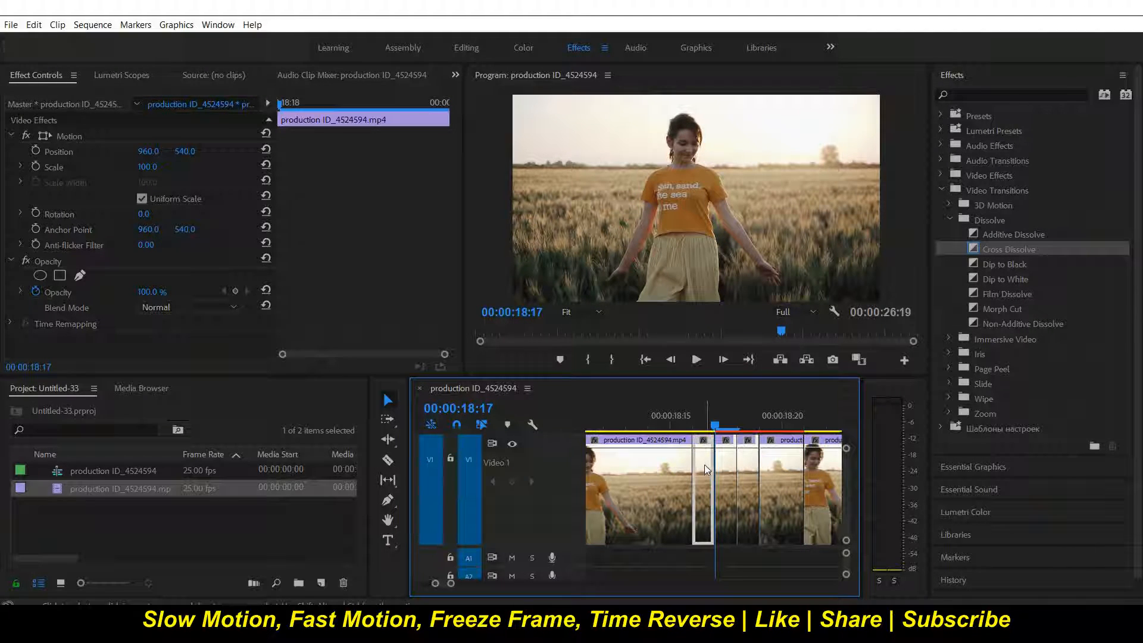
pyautogui.moveTo(707, 428)
pyautogui.mouseDown()
pyautogui.moveTo(652, 426)
pyautogui.moveTo(714, 428)
pyautogui.mouseUp()
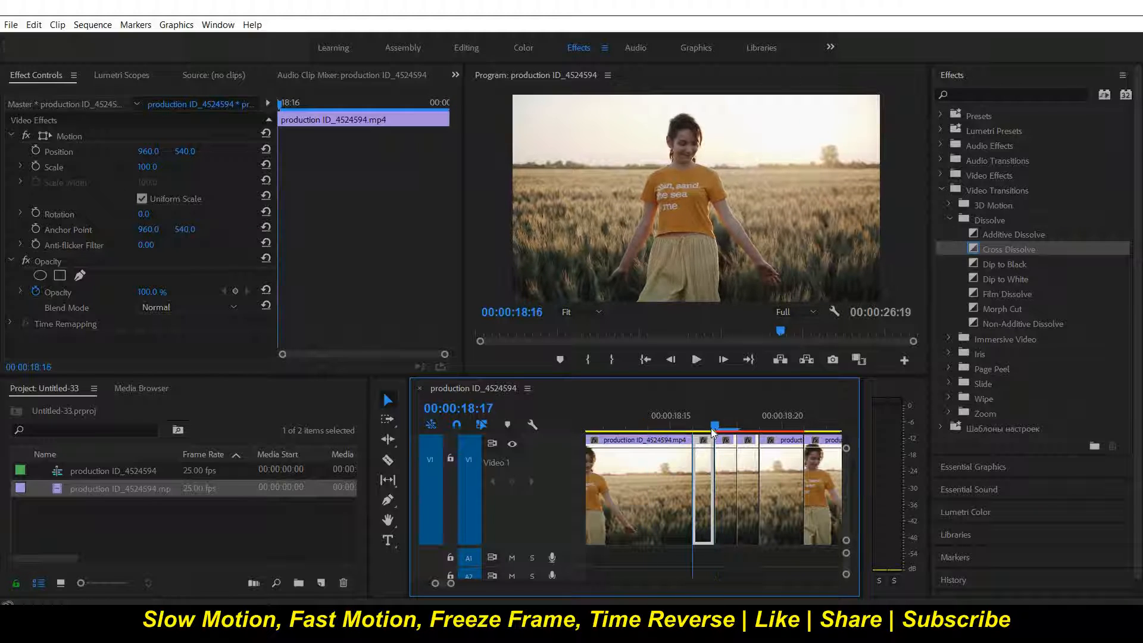
pyautogui.press('Right')
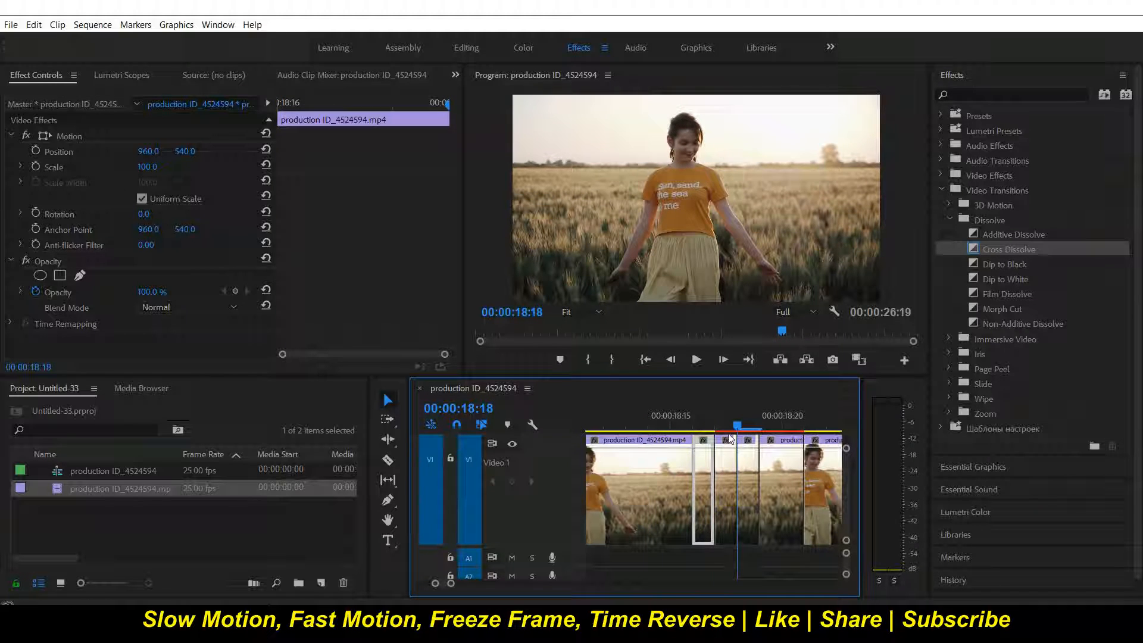
pyautogui.moveTo(750, 560); pyautogui.dragTo(704, 485)
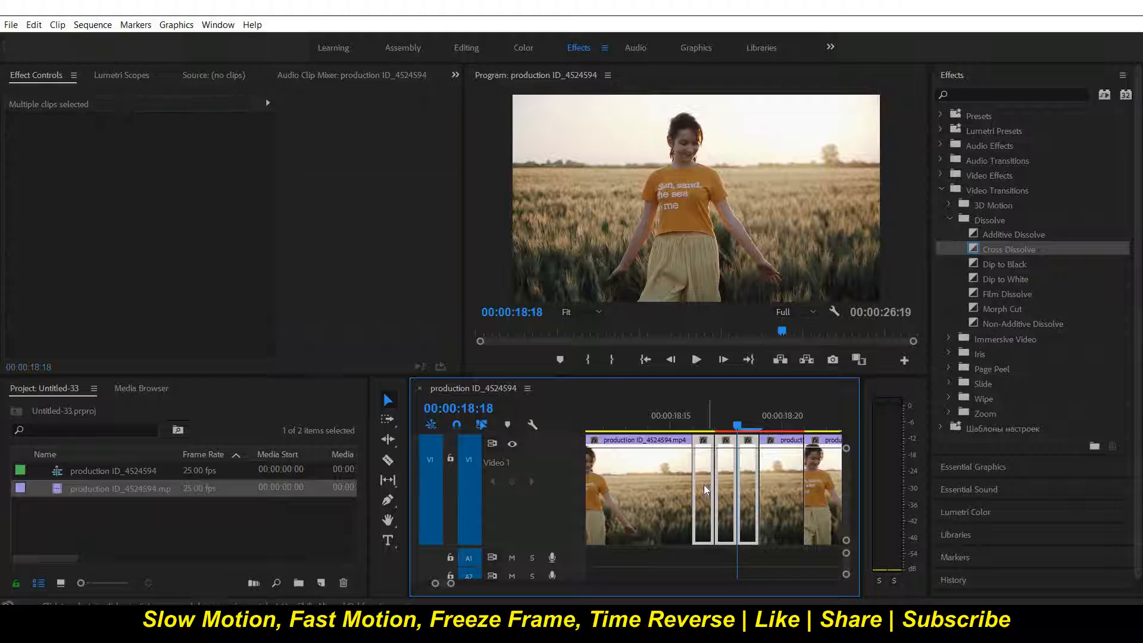
# Set the scale of the one-frame segment at 00:00:18:17 to 137.
pyautogui.click(711, 425)
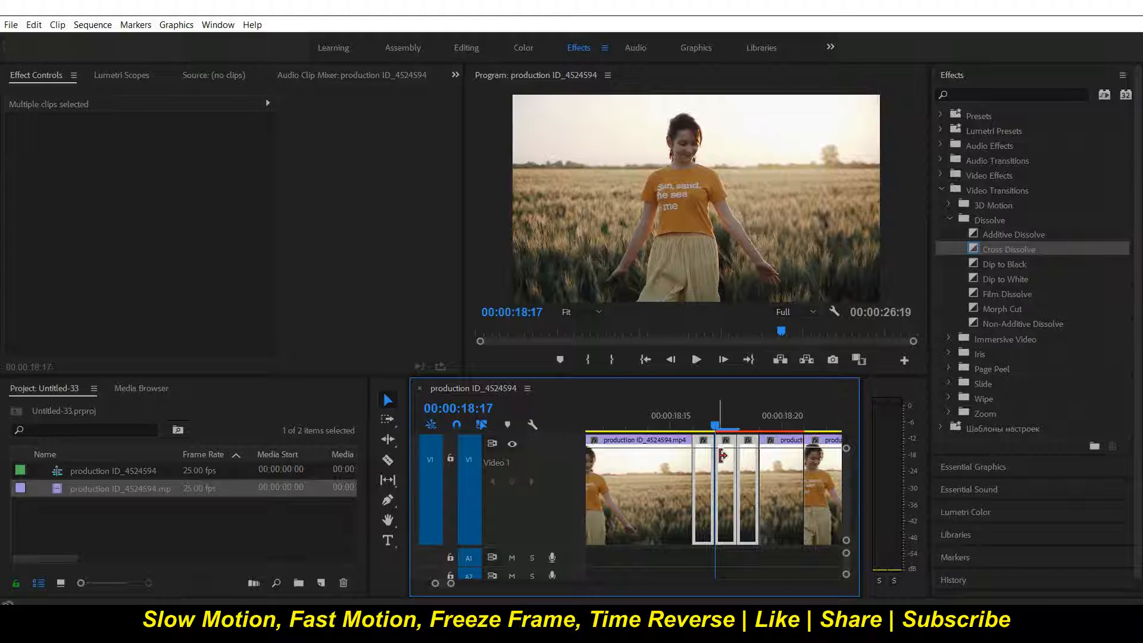
pyautogui.click(726, 512)
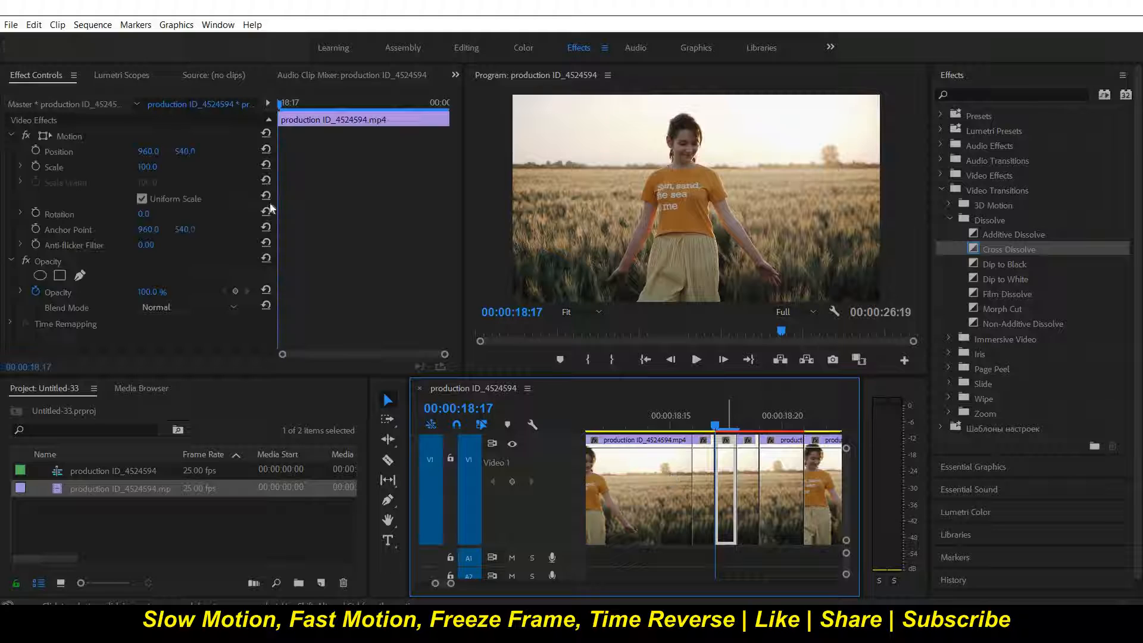
pyautogui.moveTo(146, 166); pyautogui.dragTo(165, 166)
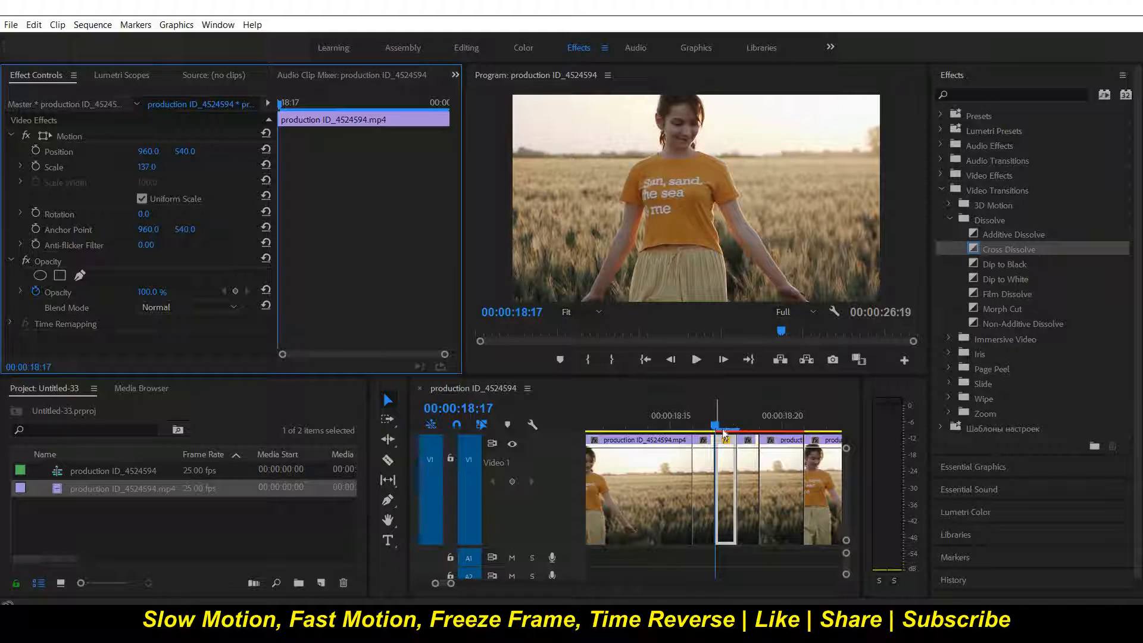
# Set the scale of the one-frame segment at 00:00:18:18 to 151 and its rotation to 18°.
pyautogui.moveTo(718, 433); pyautogui.dragTo(738, 433)
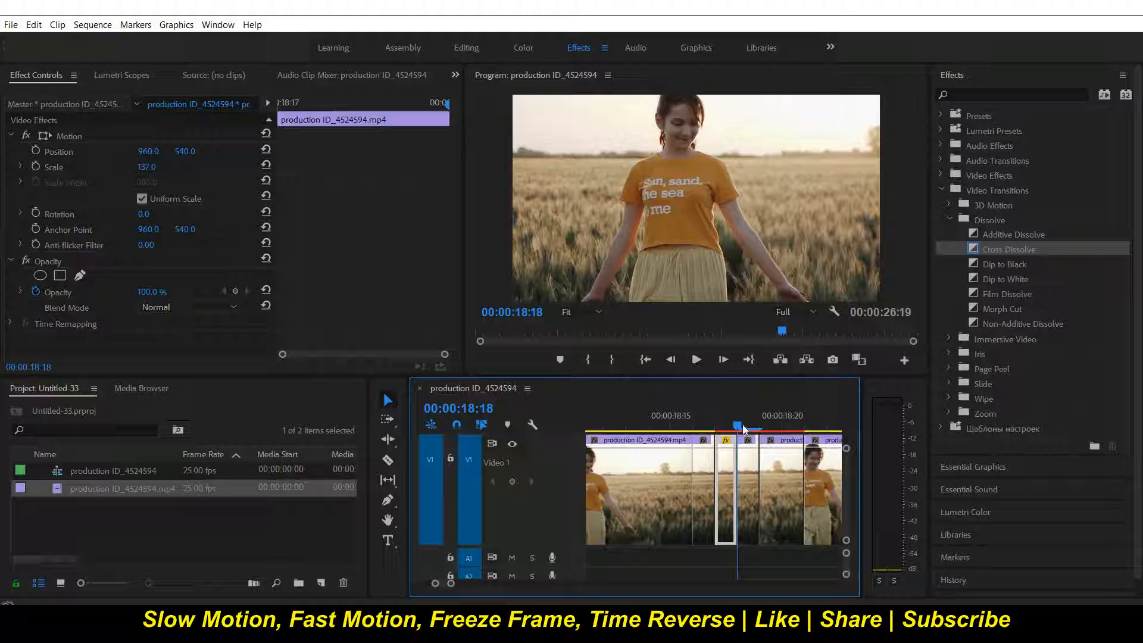
pyautogui.click(745, 470)
pyautogui.moveTo(146, 166); pyautogui.dragTo(119, 177)
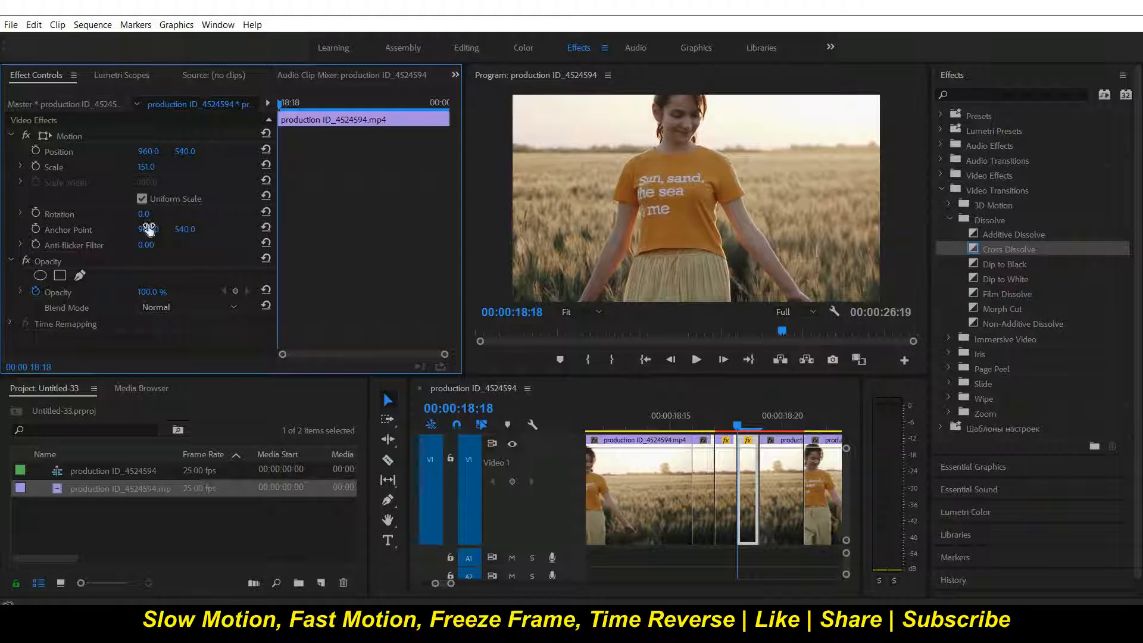
pyautogui.moveTo(144, 214); pyautogui.dragTo(154, 214)
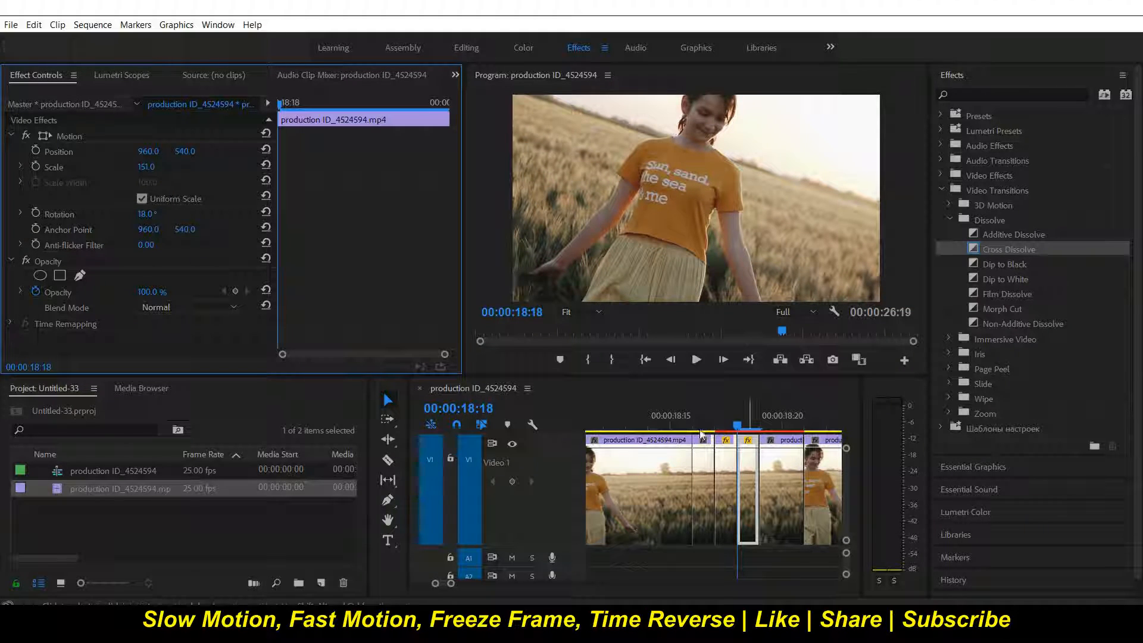
# Scrub from 00:00:18:15 across the short held segments to 00:00:19:07 to review the scaled and rotated frames.
pyautogui.click(670, 423)
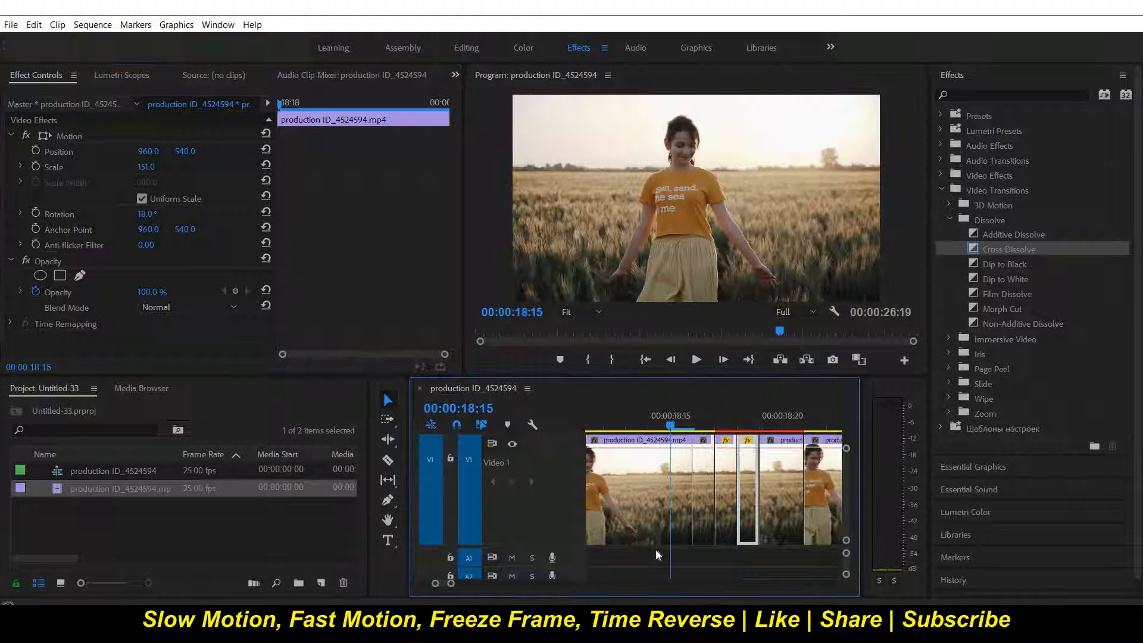
pyautogui.moveTo(451, 583); pyautogui.dragTo(481, 583)
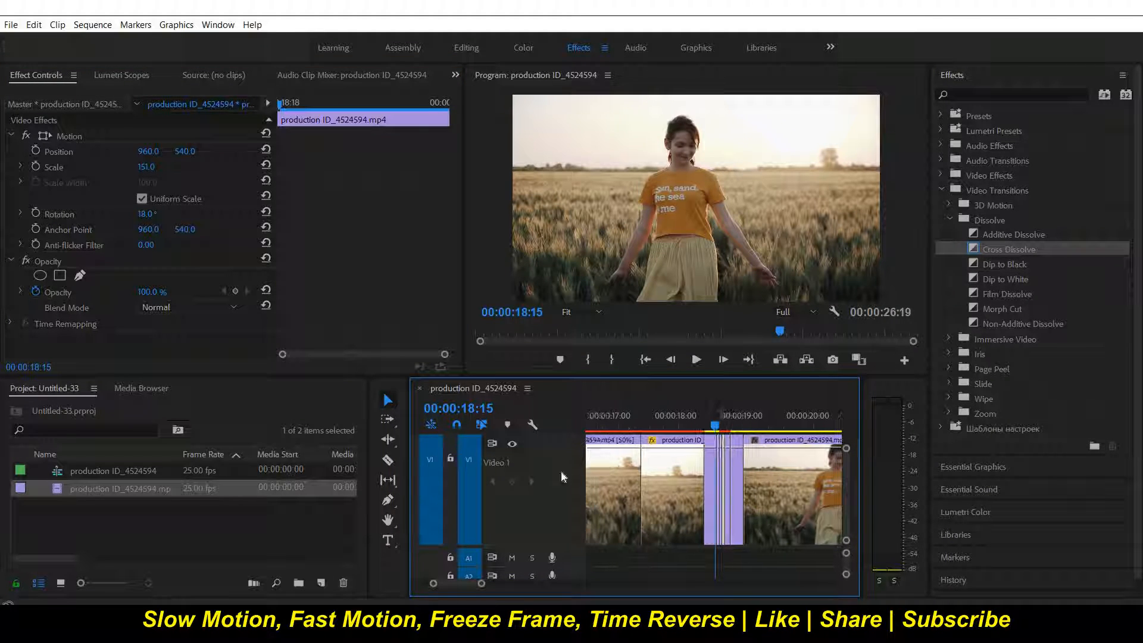
pyautogui.click(733, 427)
pyautogui.press('=')
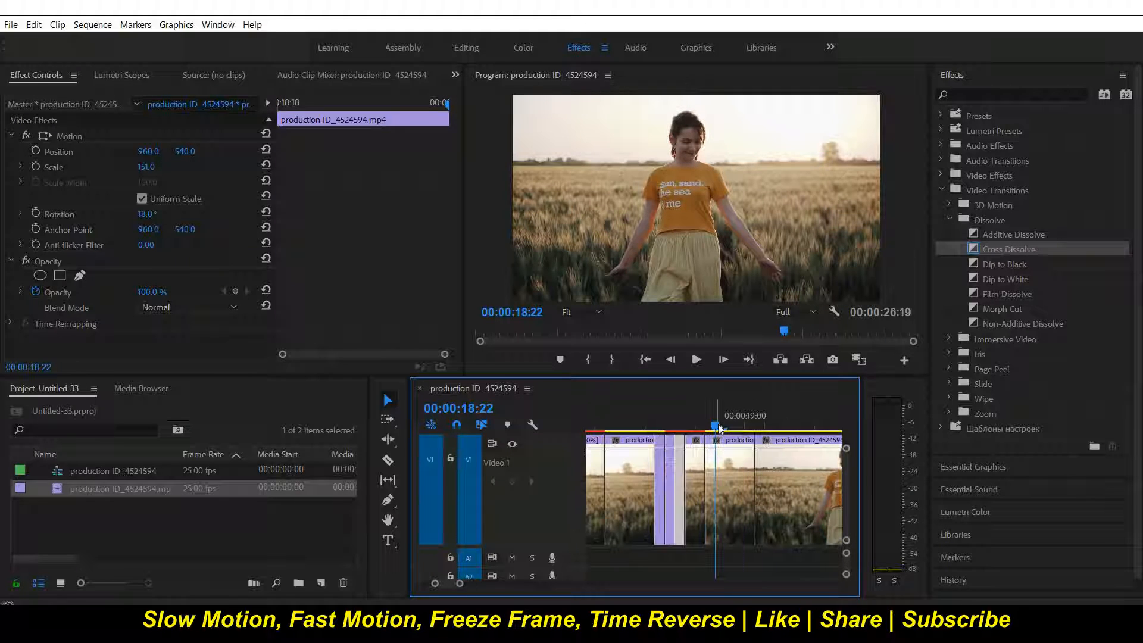
pyautogui.click(679, 430)
pyautogui.moveTo(681, 431); pyautogui.dragTo(813, 491)
pyautogui.click(801, 492)
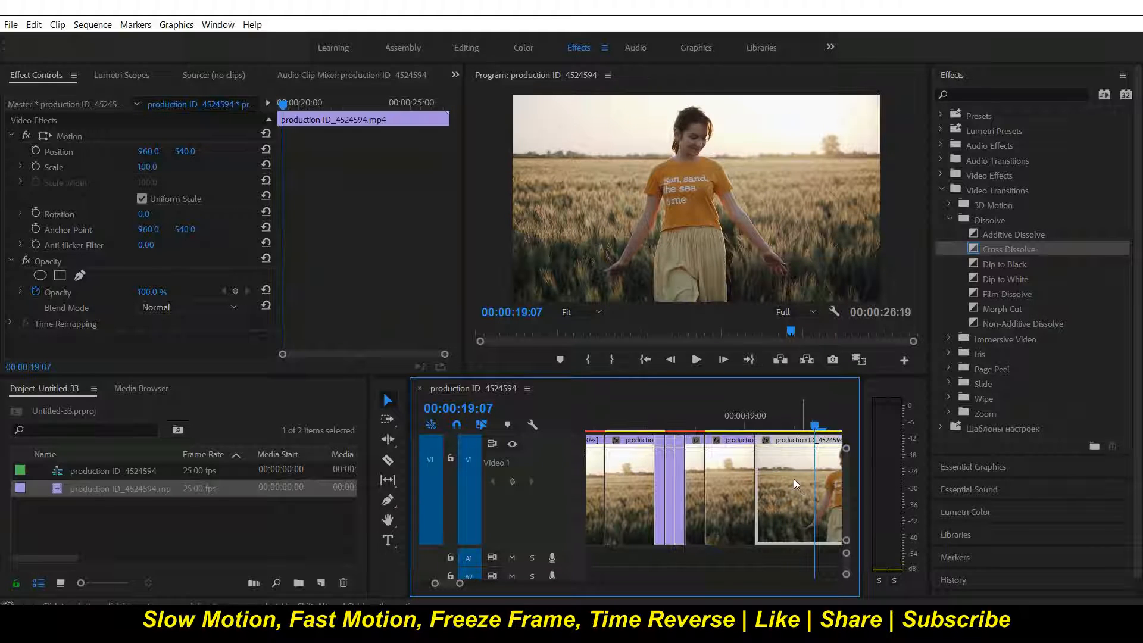
pyautogui.rightClick(794, 478)
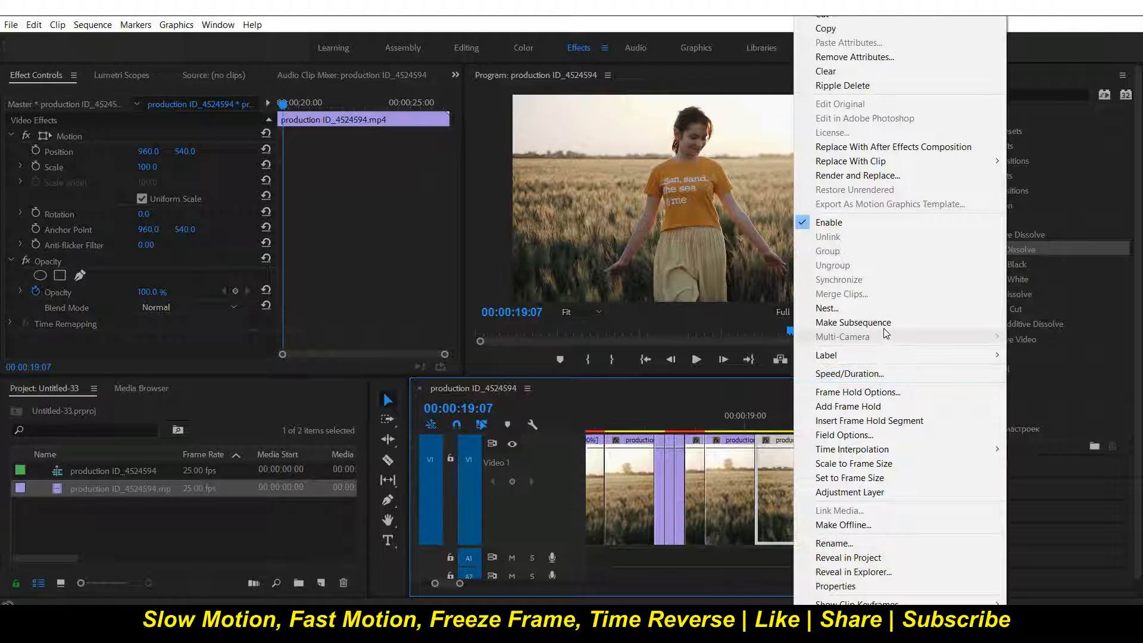
pyautogui.click(879, 374)
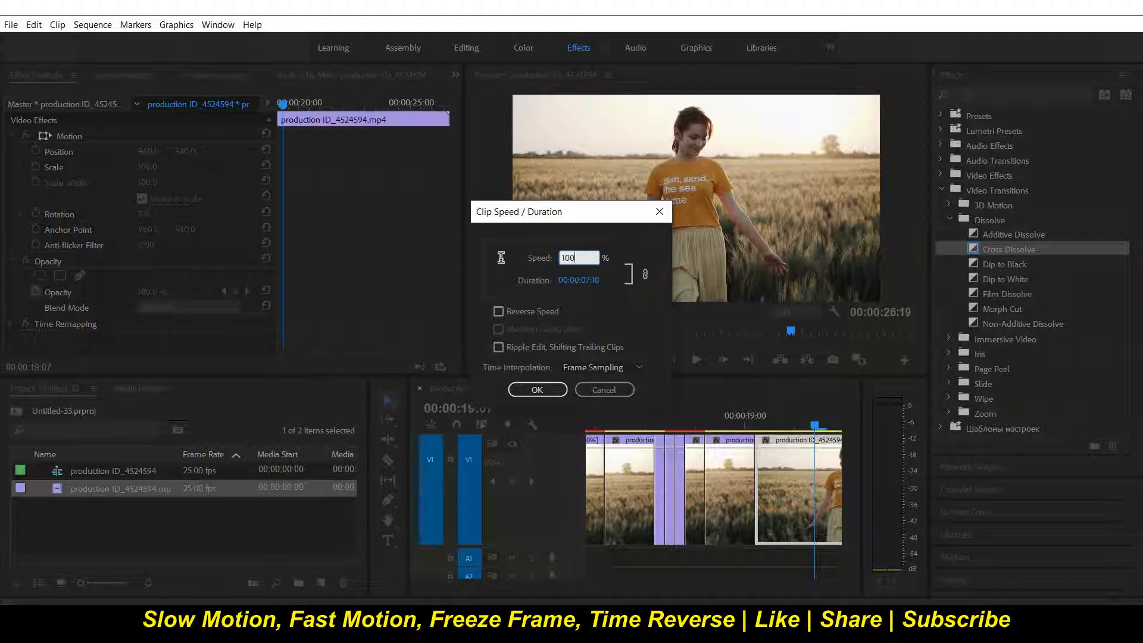
pyautogui.write('3')
pyautogui.click(535, 389)
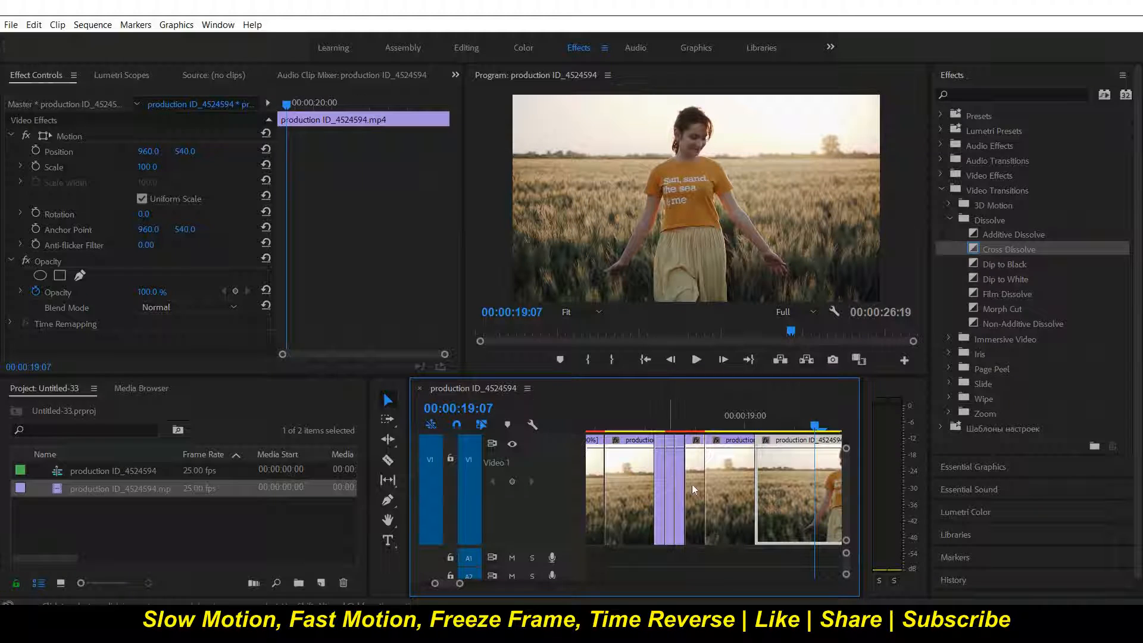
# Reverse the speed of the long final clip at 100% speed with Frame Sampling time interpolation.
pyautogui.rightClick(798, 459)
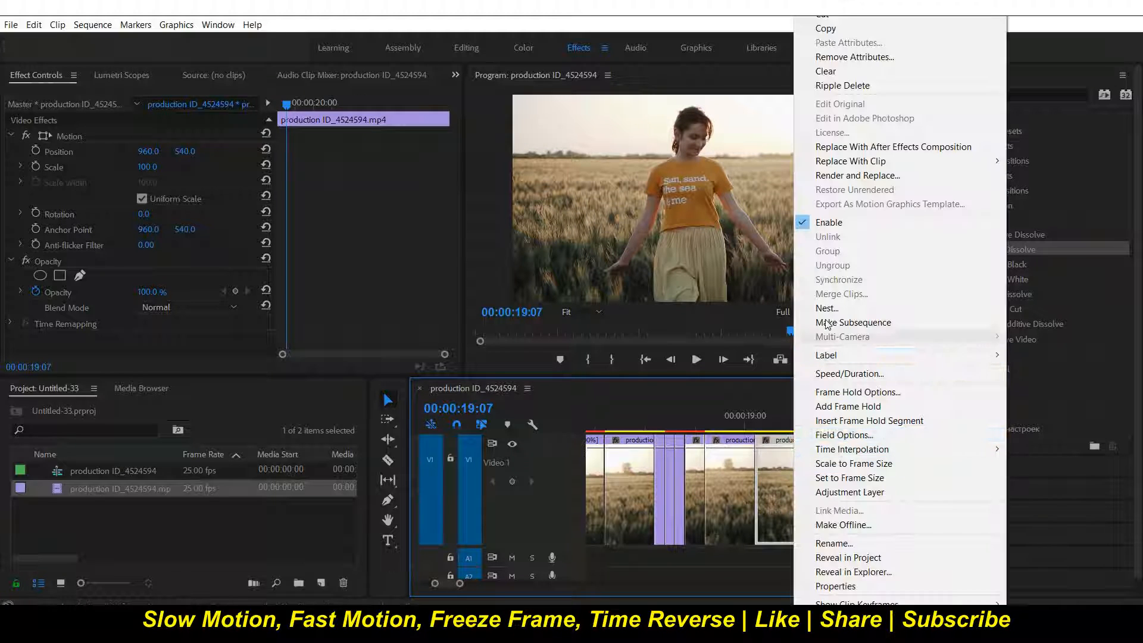
pyautogui.click(849, 373)
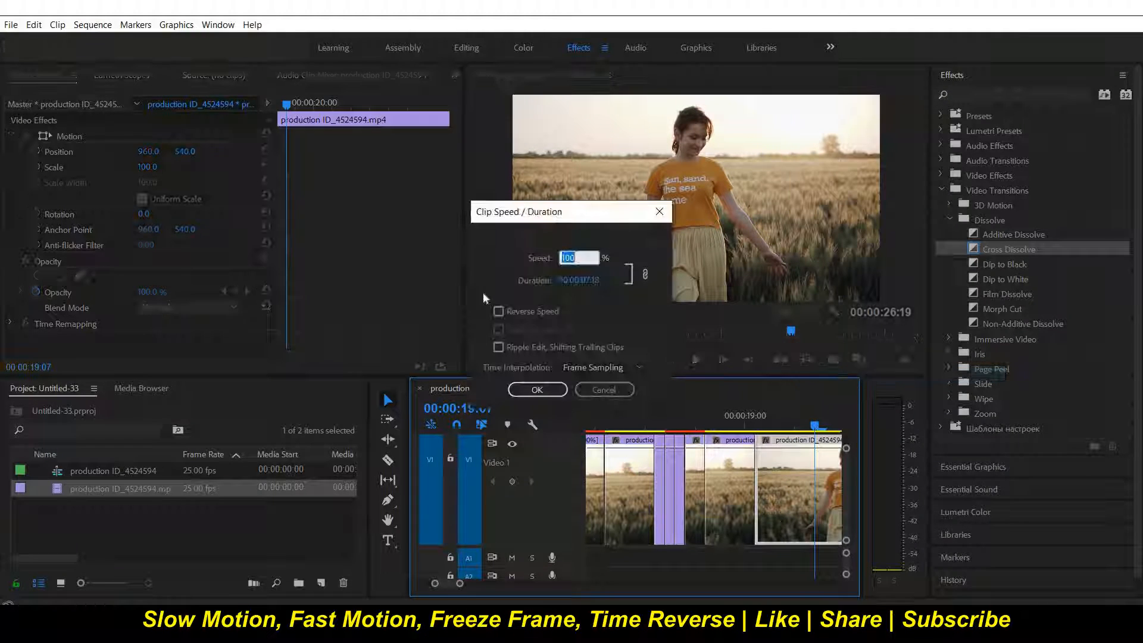
pyautogui.click(499, 312)
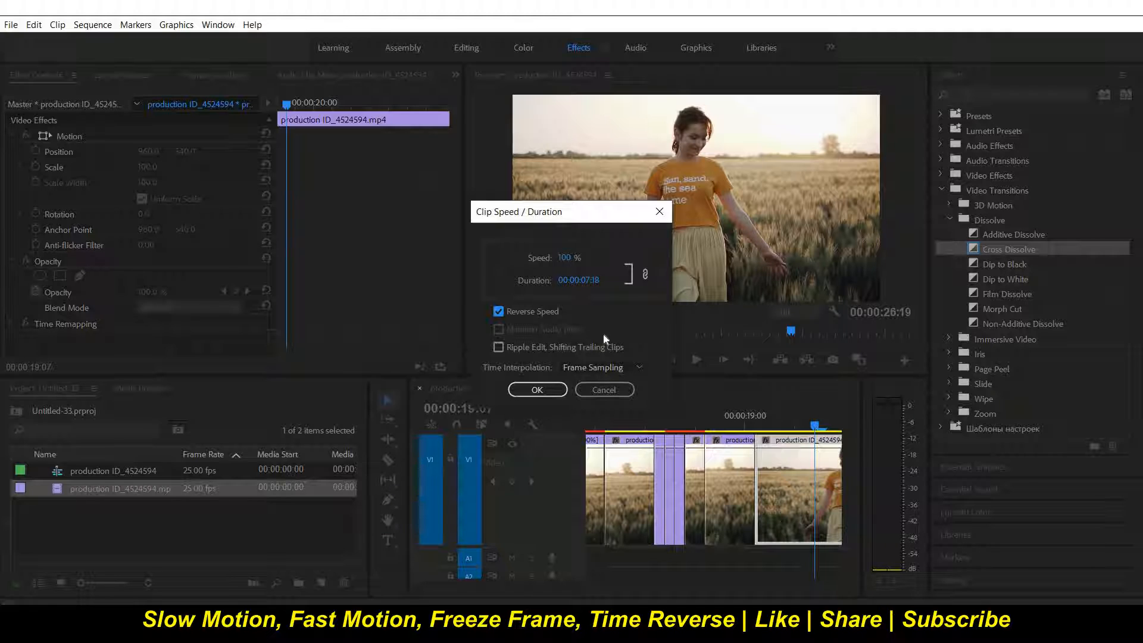
pyautogui.click(635, 370)
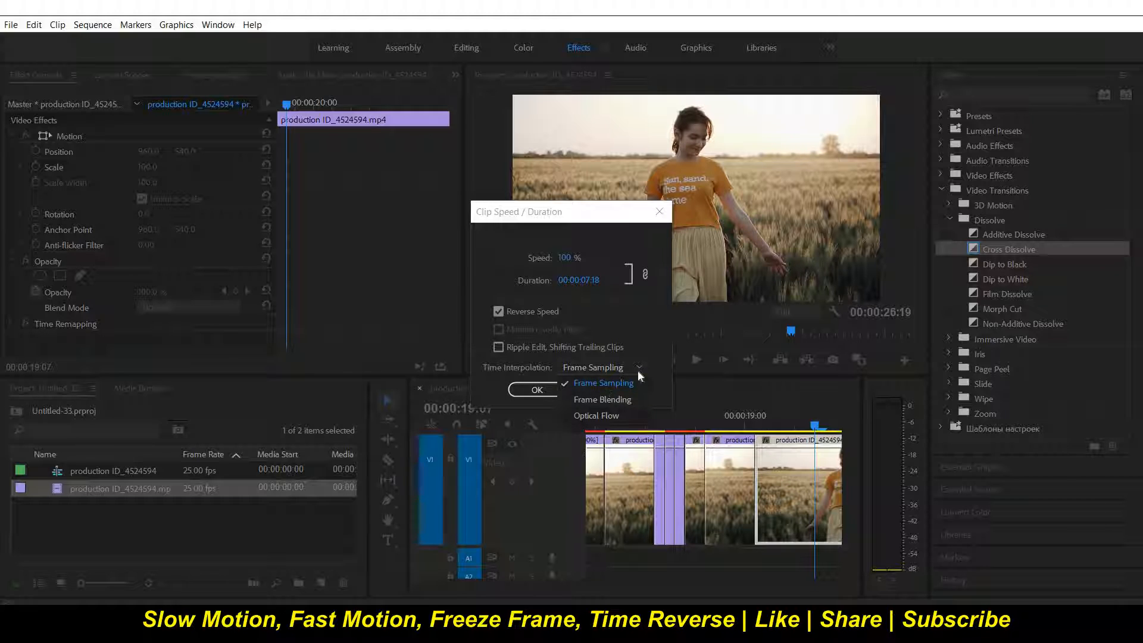
pyautogui.click(535, 390)
pyautogui.click(536, 389)
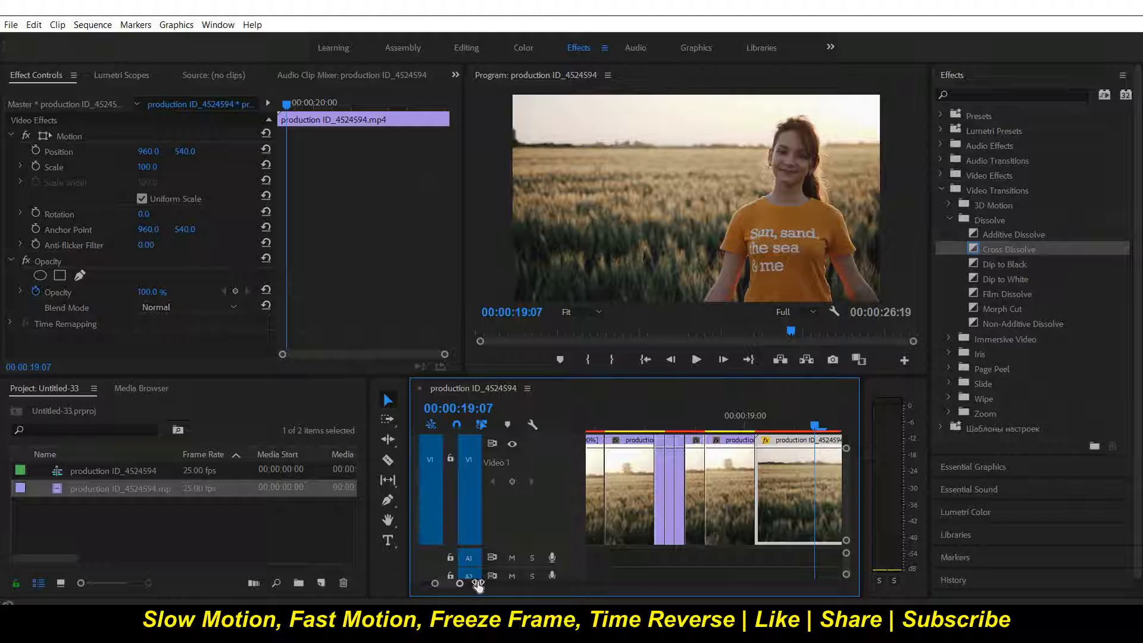
# Play the whole sequence from its start to its end to review the speed, freeze and reverse effects.
pyautogui.moveTo(478, 585); pyautogui.dragTo(608, 442)
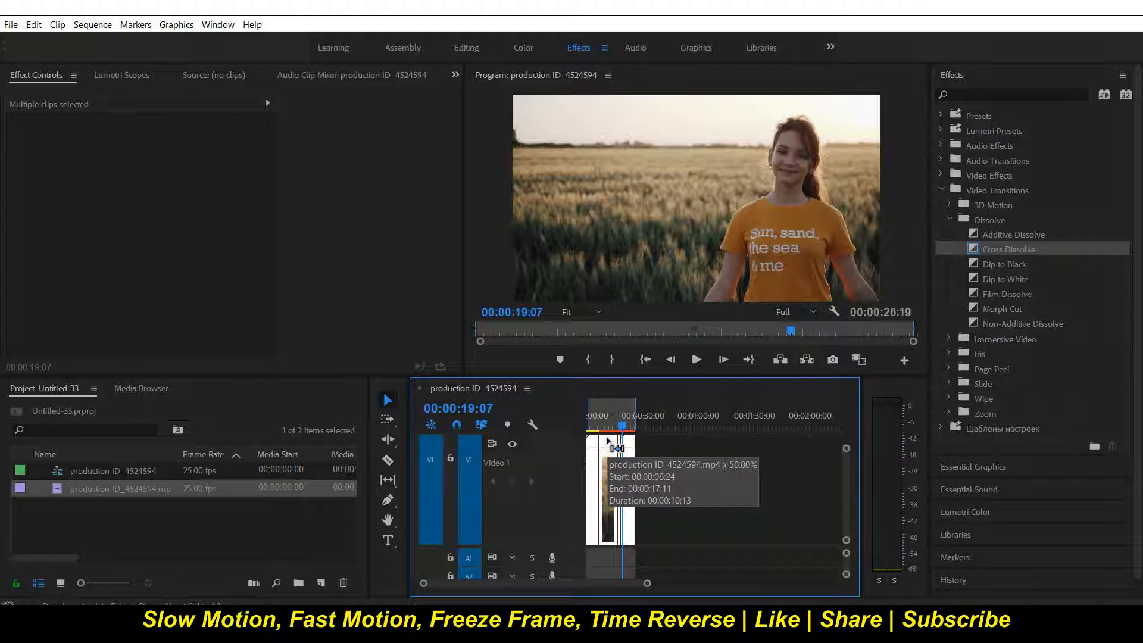
pyautogui.press('Home')
pyautogui.press('space')
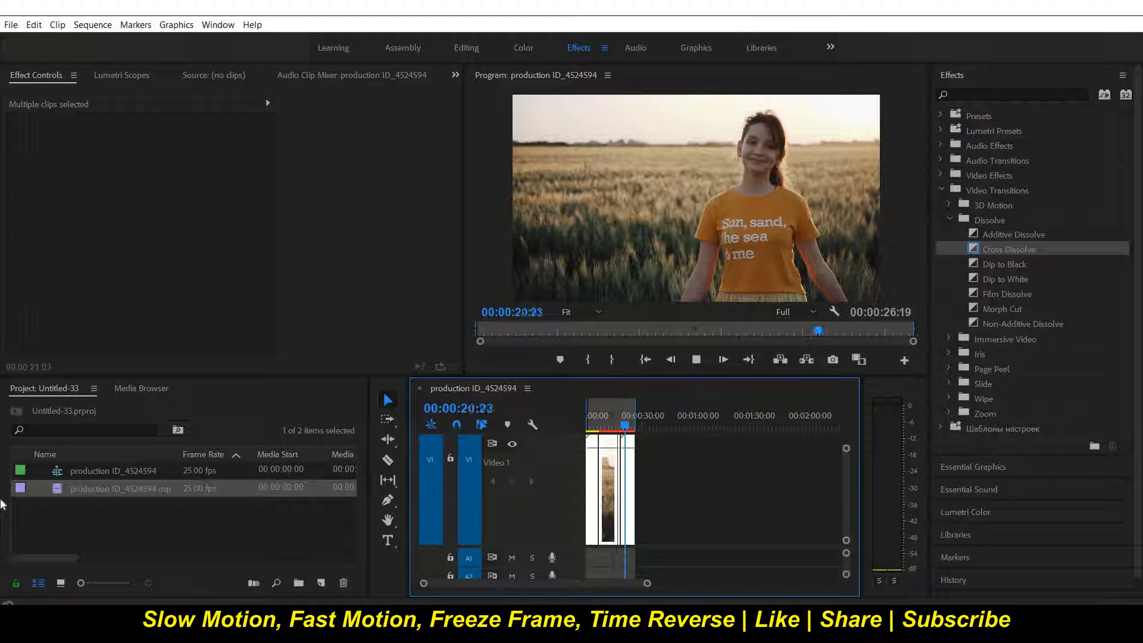
pyautogui.press('=')
pyautogui.press('=')
pyautogui.press('=')
pyautogui.press('=')
pyautogui.press('=')
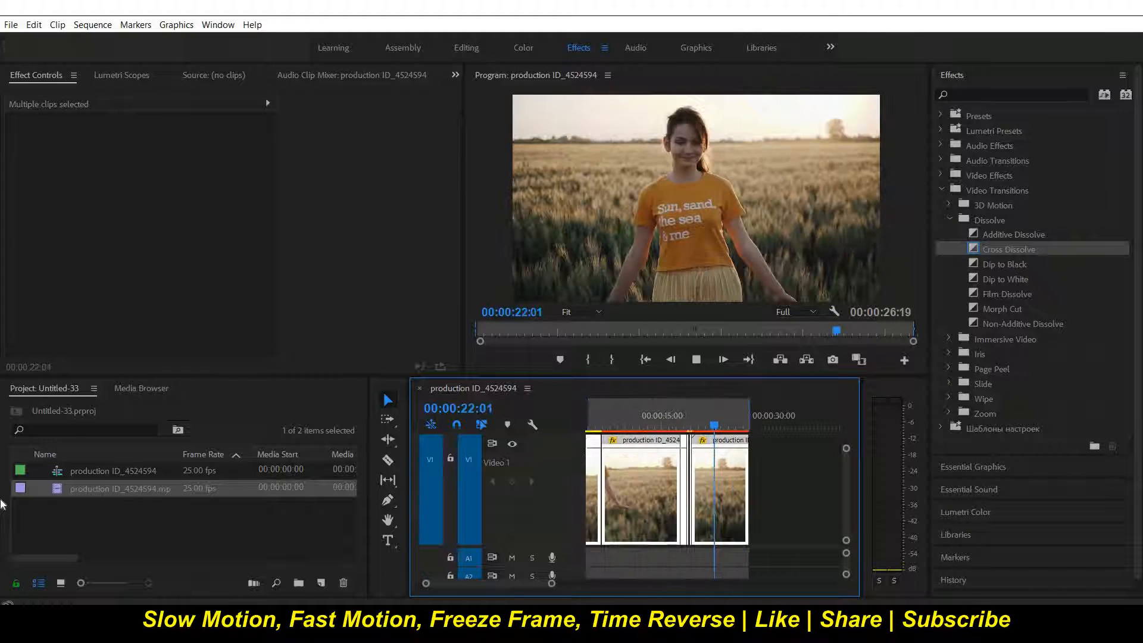
pyautogui.press('-')
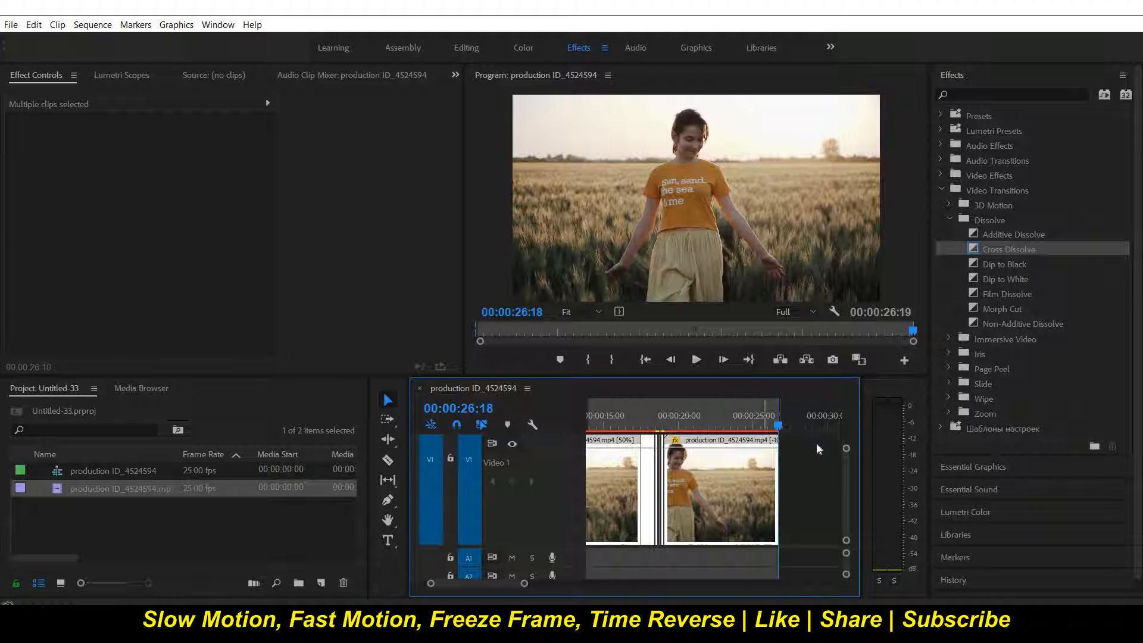
# Save the project and replay the sequence from 00:00:16:16 through the short held segments into the reversed clip.
pyautogui.moveTo(779, 427); pyautogui.dragTo(630, 440)
pyautogui.scroll(5, 633, 441)
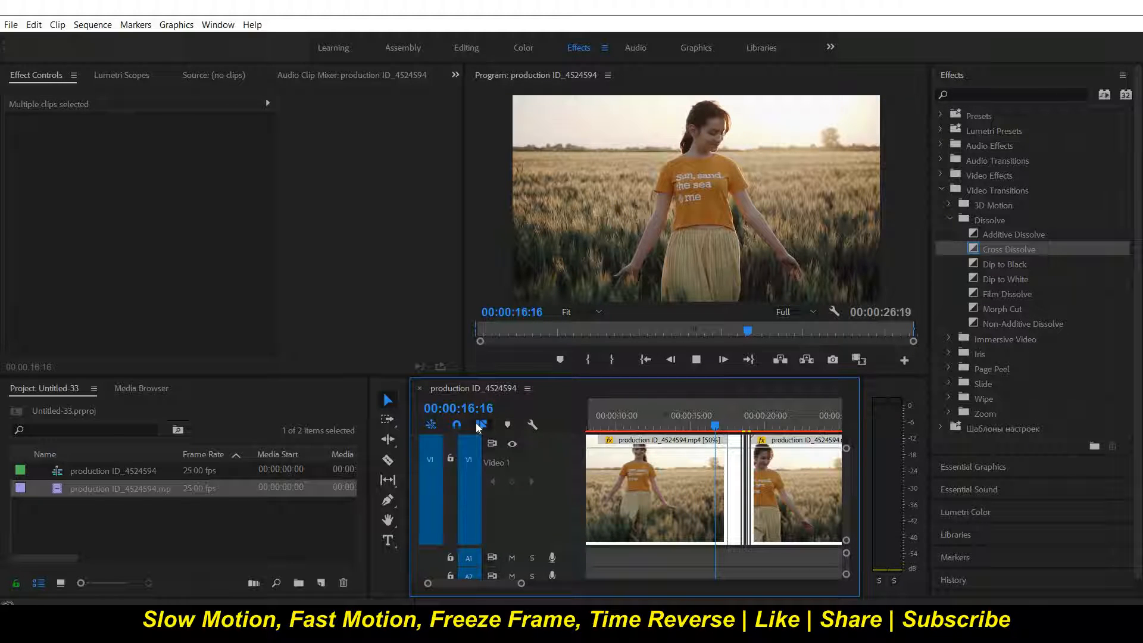
pyautogui.hotkey('ctrl', 's')
pyautogui.press('space')
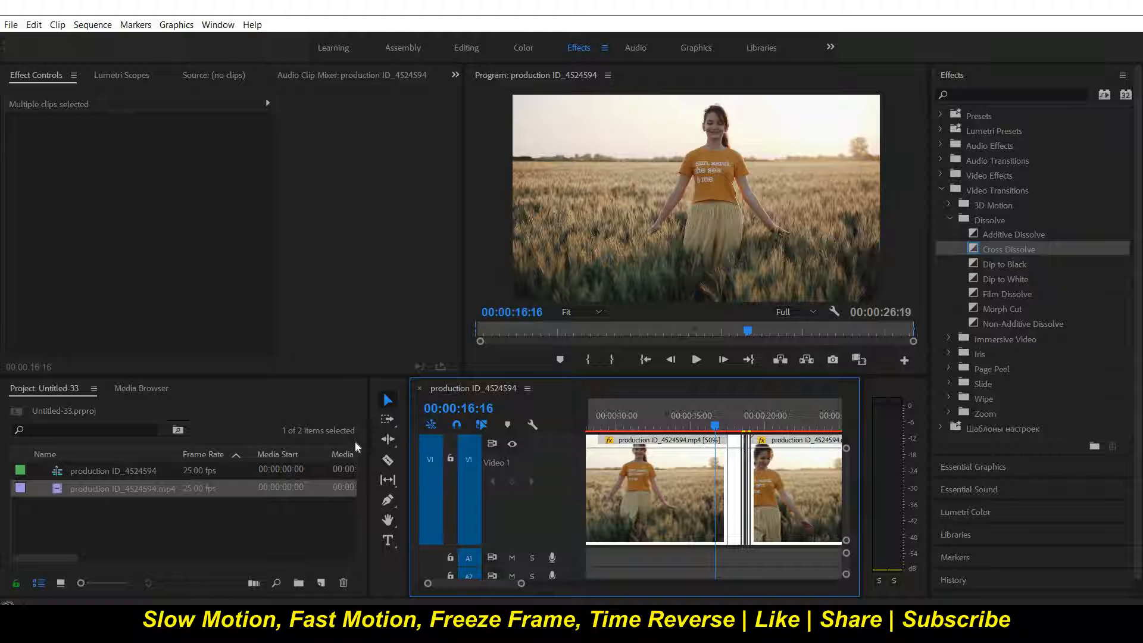
pyautogui.press('space')
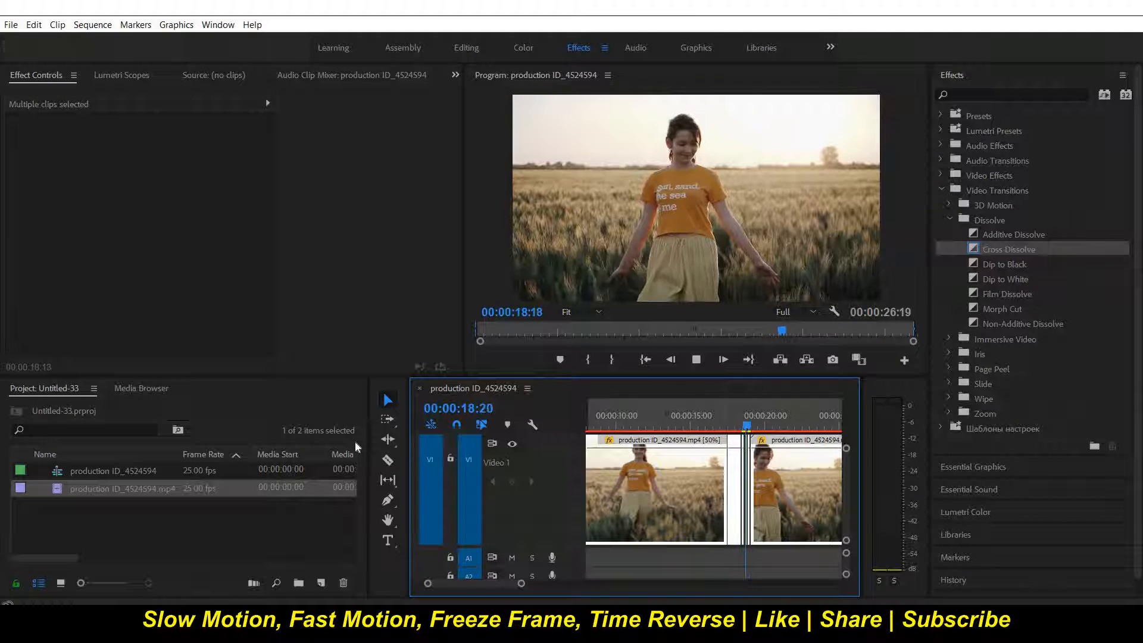
pyautogui.press('space')
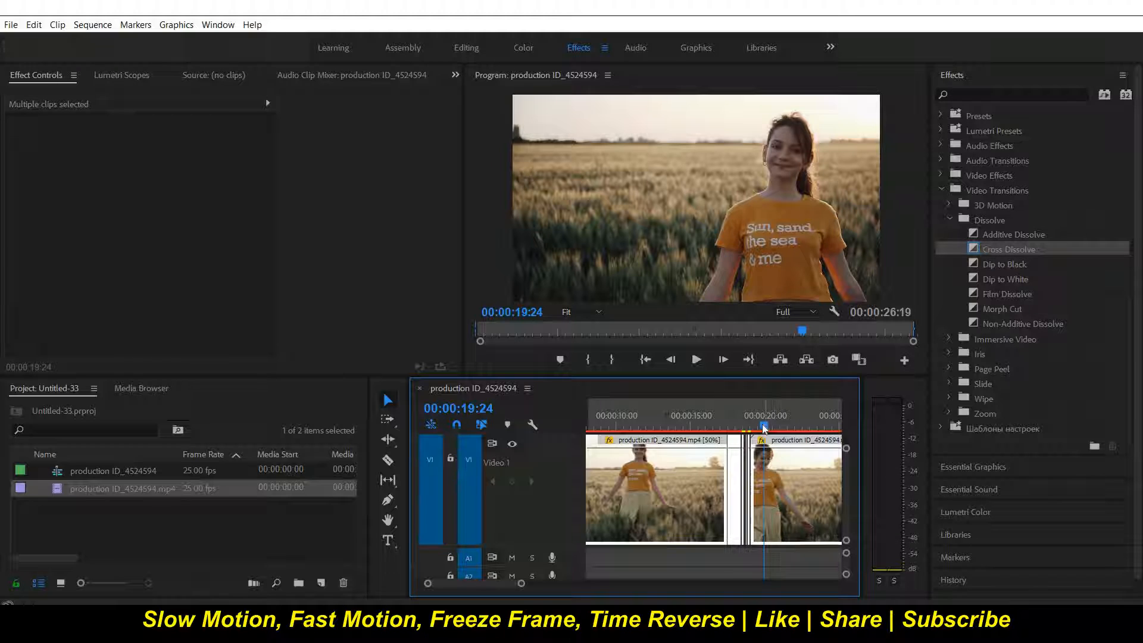
# Go back to the cut at 00:00:18:11 and scrub into the first held segment up to 00:00:18:14.
pyautogui.moveTo(764, 428); pyautogui.dragTo(742, 429)
pyautogui.press('=')
pyautogui.press('=')
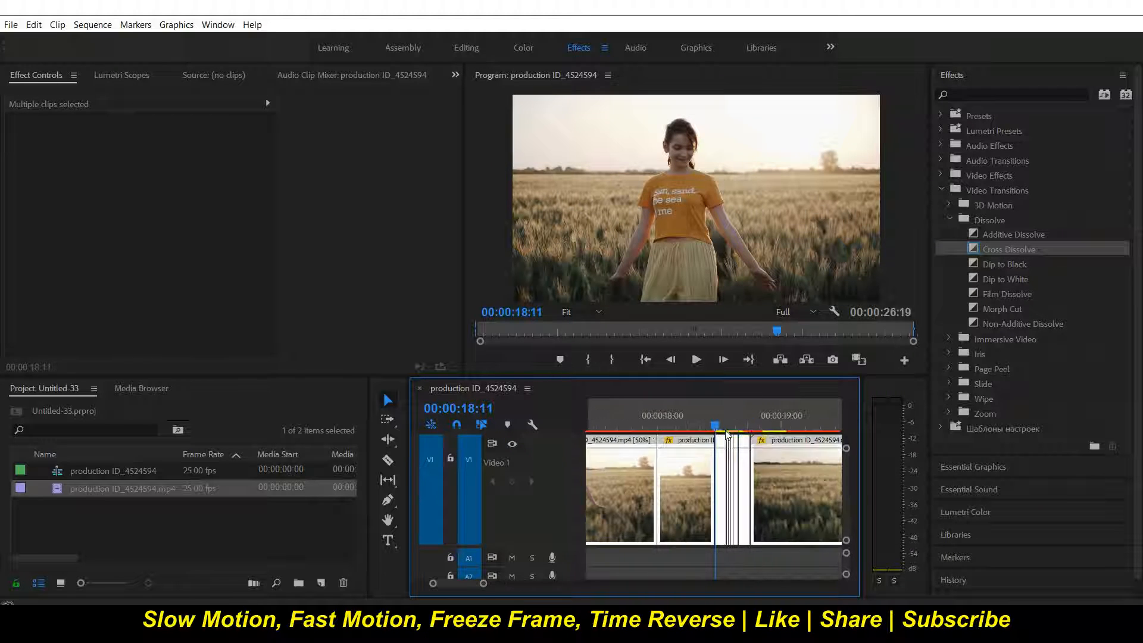
pyautogui.press('=')
pyautogui.press('=')
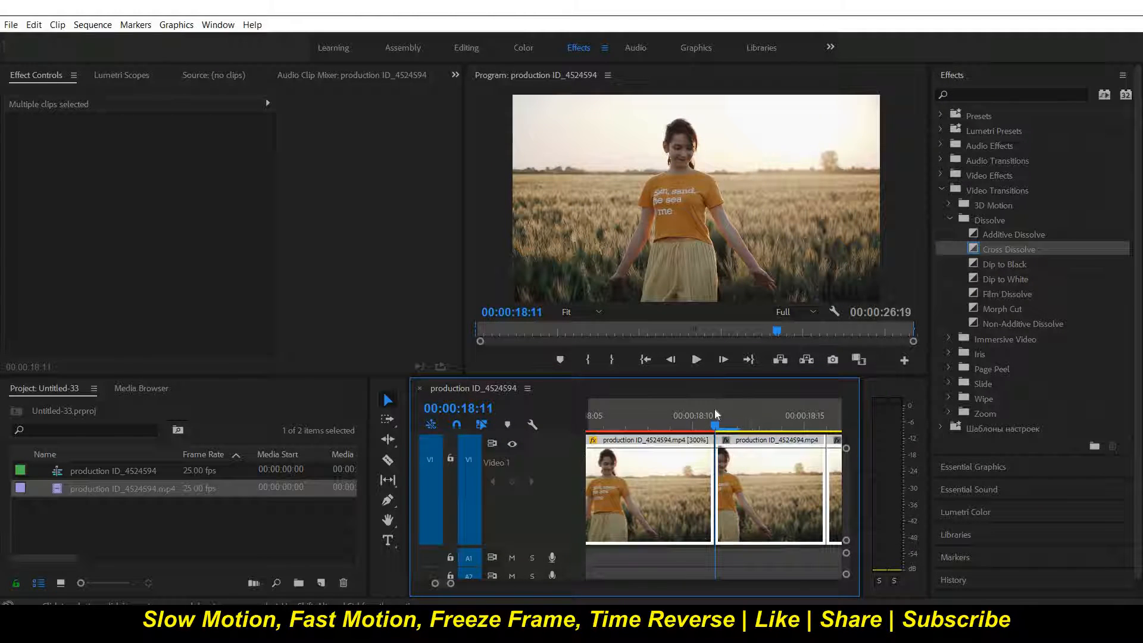
pyautogui.moveTo(714, 419); pyautogui.dragTo(785, 423)
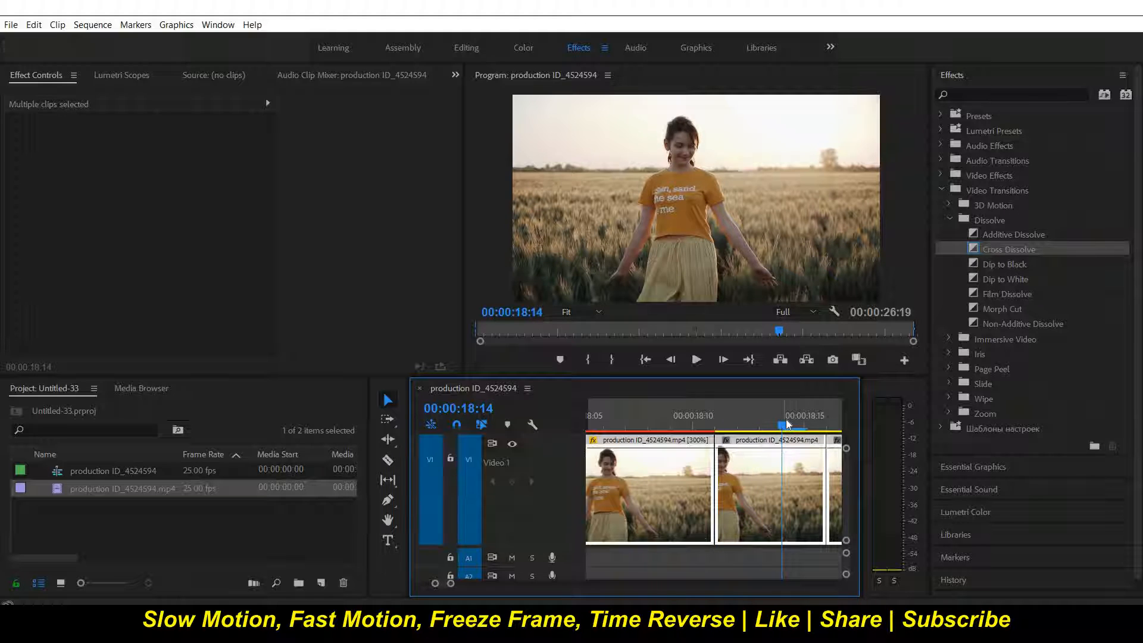
# Review the end of the 300% clip and the short held segments by scrubbing from 00:00:18:01 to 00:00:18:17.
pyautogui.press('-')
pyautogui.press('-')
pyautogui.click(658, 428)
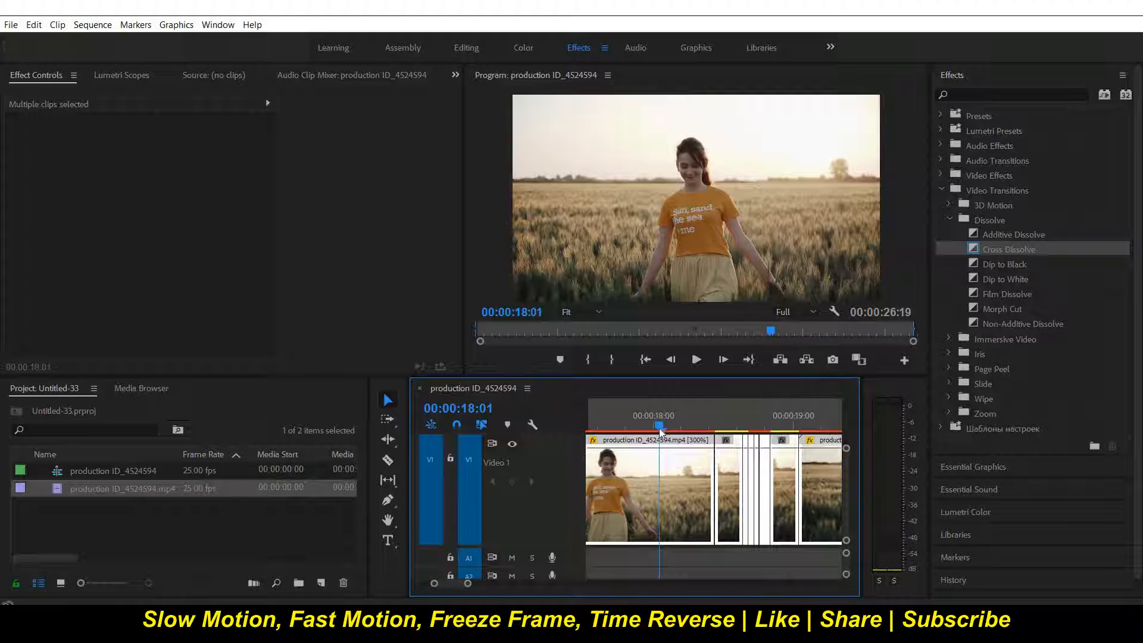
pyautogui.moveTo(659, 427); pyautogui.dragTo(749, 433)
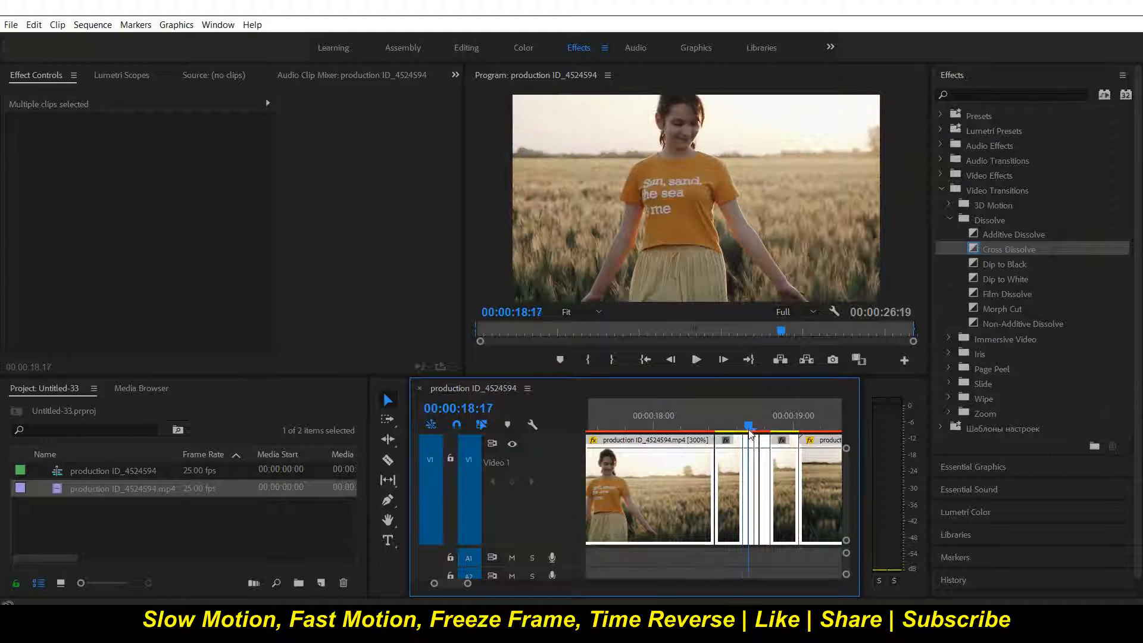
pyautogui.press('=')
pyautogui.press('=')
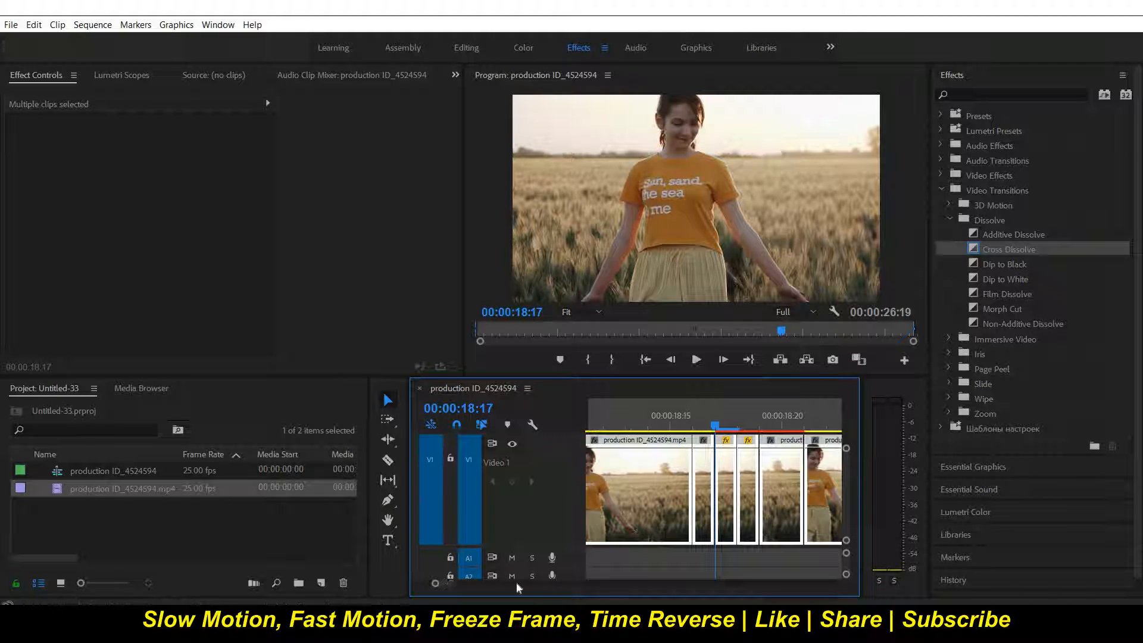
pyautogui.moveTo(451, 583); pyautogui.dragTo(682, 583)
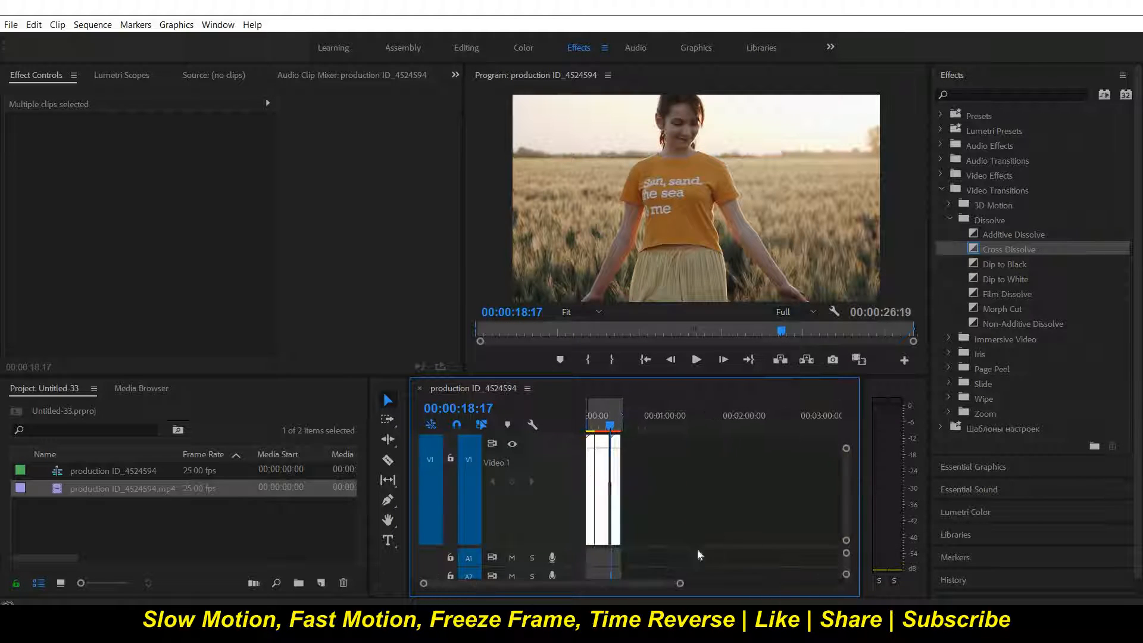